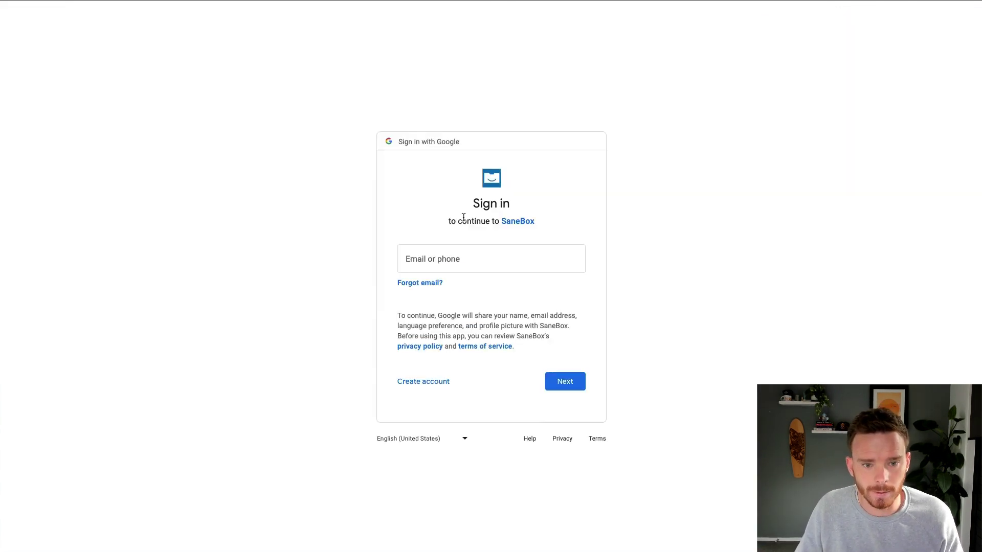
# Sign in to Google with the account e-mail and saved password, then allow SaneBox access.
pyautogui.click(464, 261)
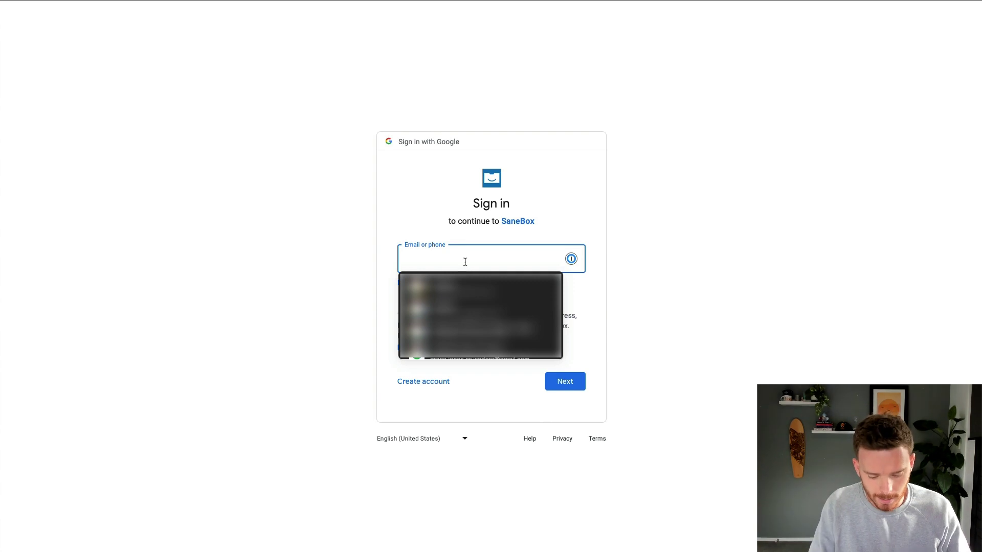
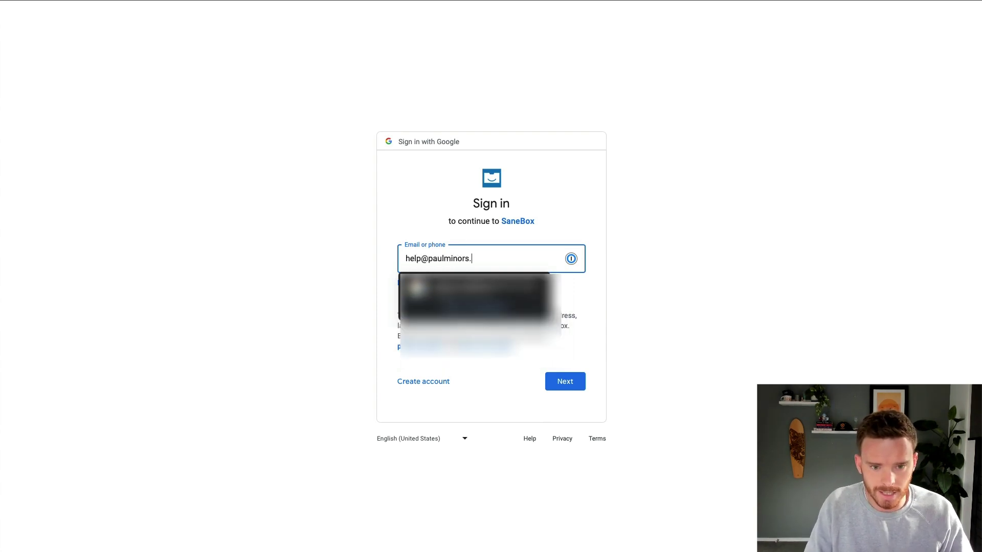
pyautogui.click(601, 241)
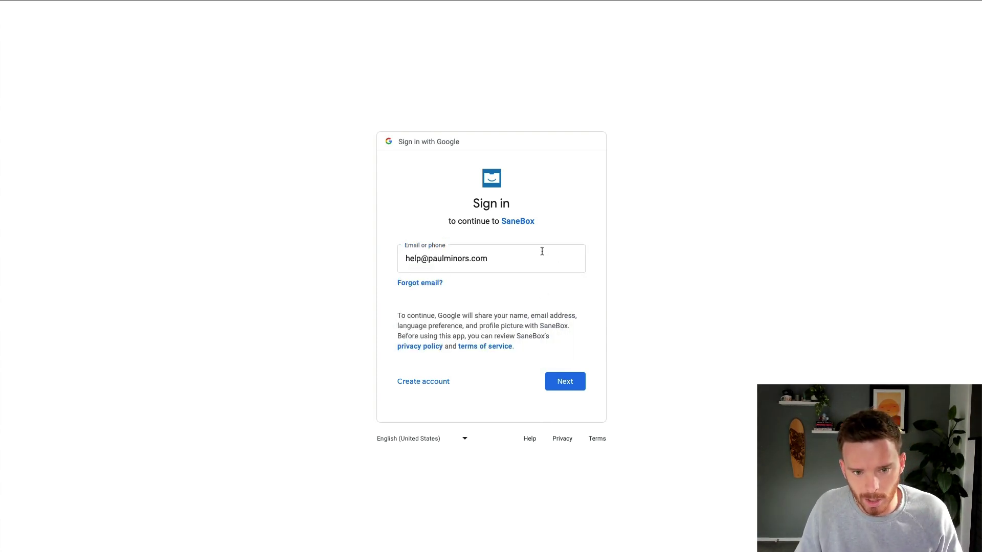
pyautogui.click(564, 381)
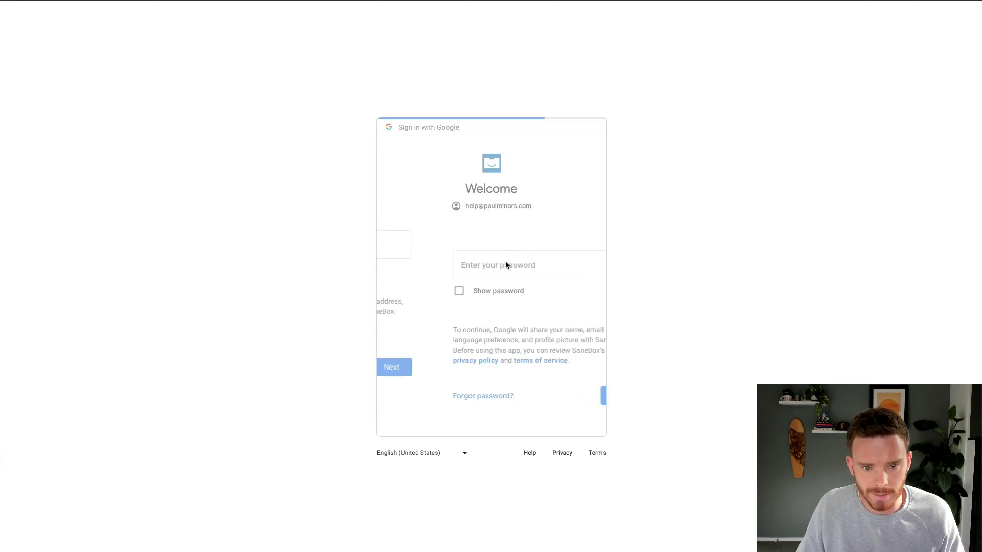
pyautogui.click(495, 263)
pyautogui.click(467, 292)
pyautogui.click(618, 357)
pyautogui.click(563, 397)
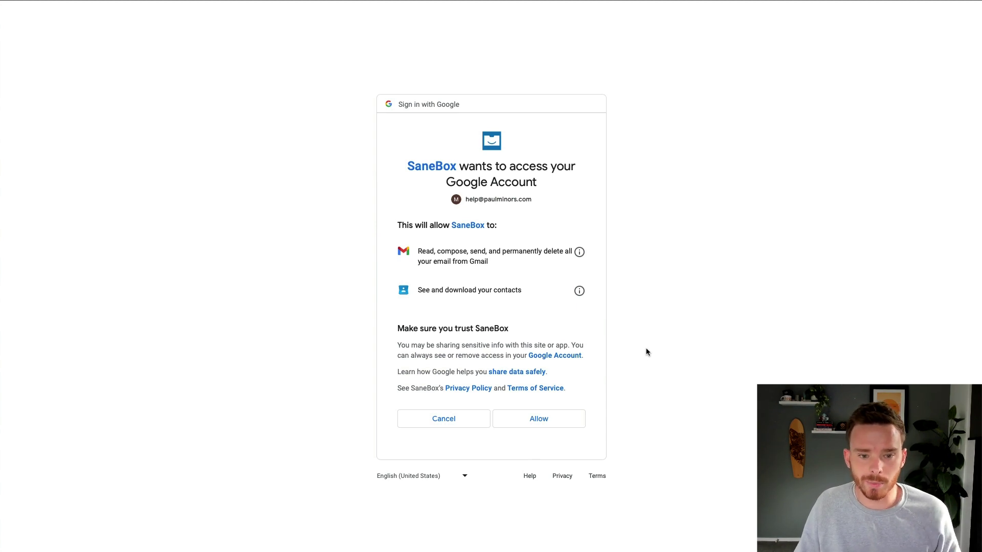
pyautogui.click(563, 419)
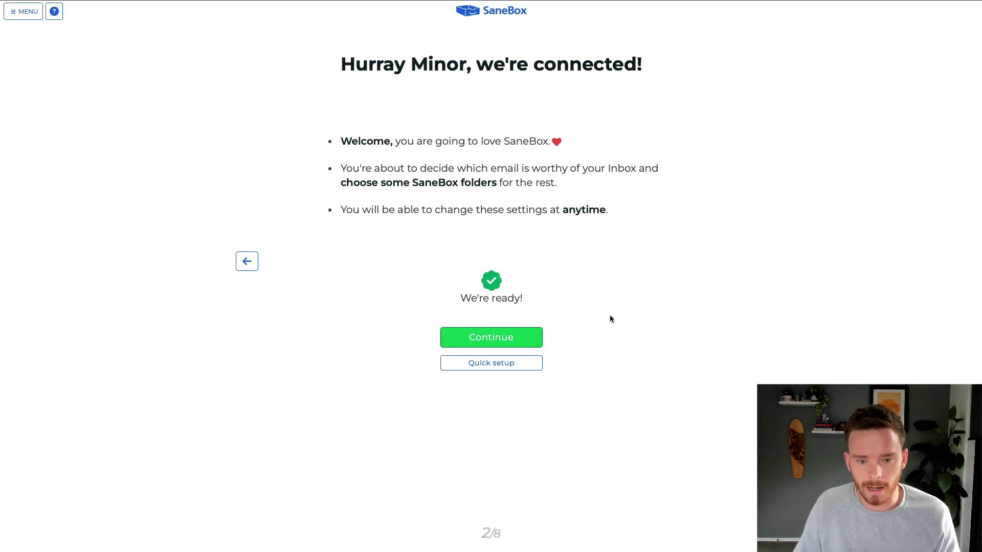
# Continue past the 'we're connected' page to step 3, choosing folders.
pyautogui.click(506, 337)
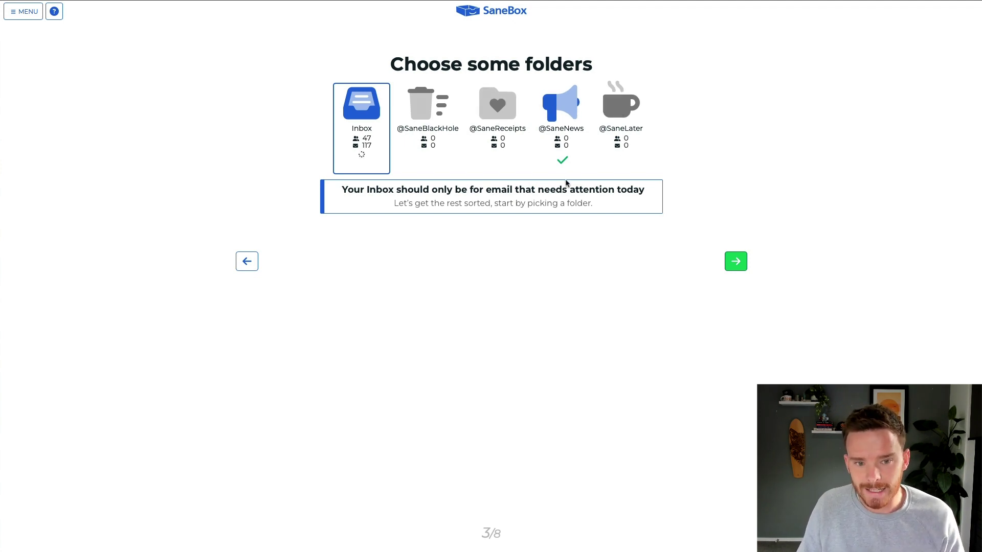
pyautogui.click(432, 117)
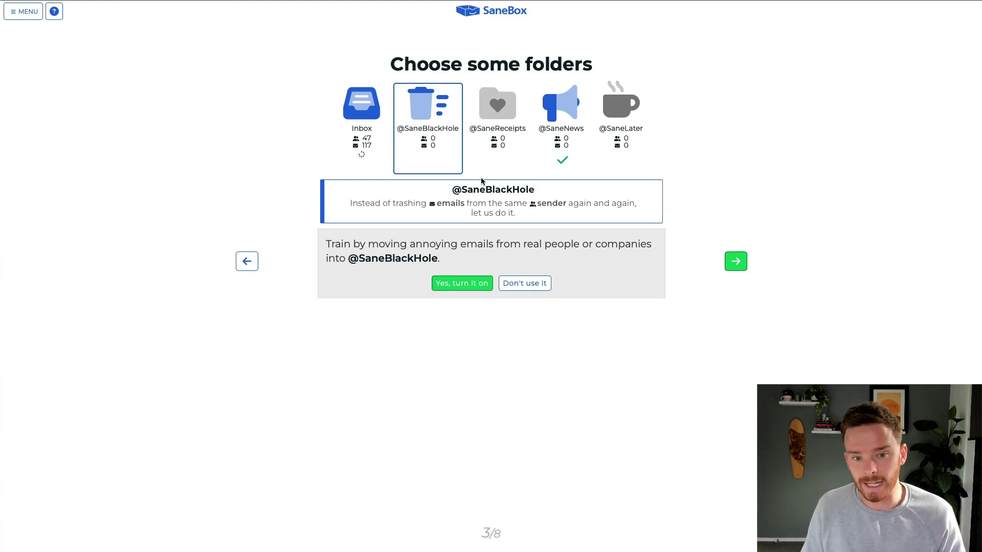
pyautogui.click(462, 284)
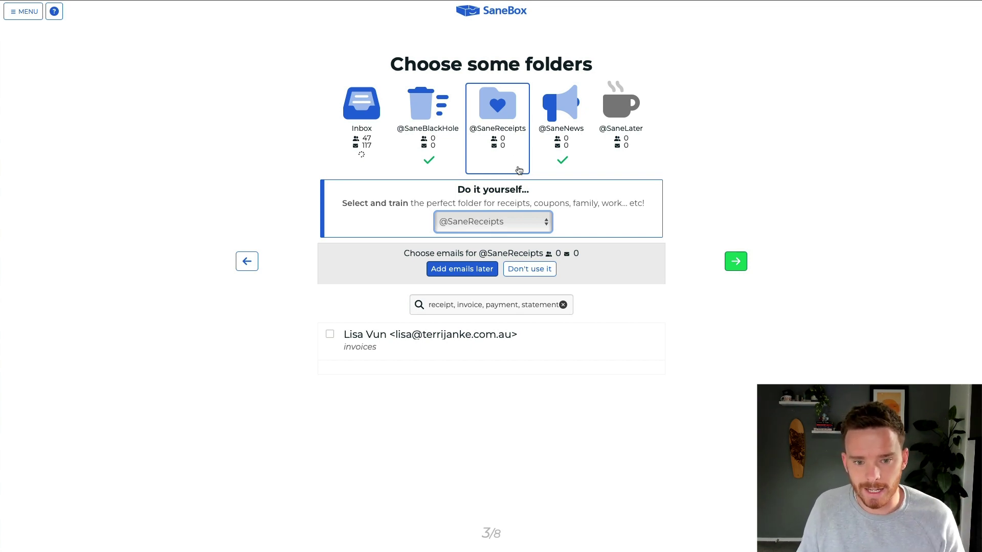
pyautogui.click(468, 273)
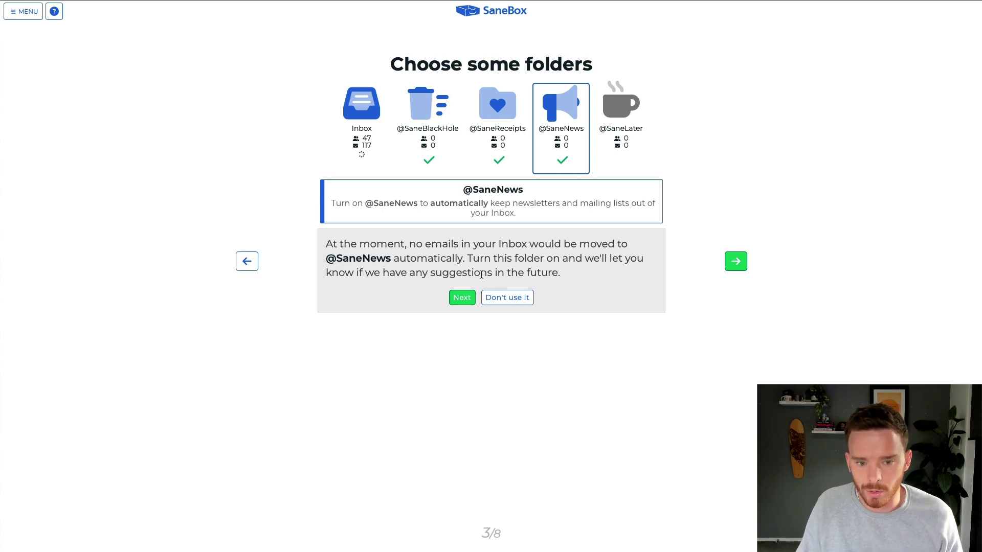
pyautogui.click(461, 297)
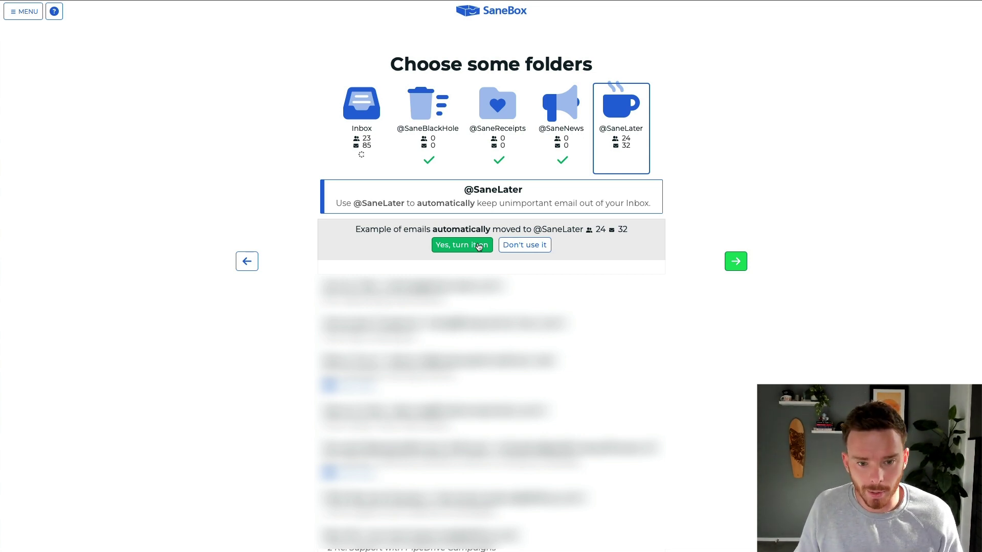
pyautogui.click(463, 246)
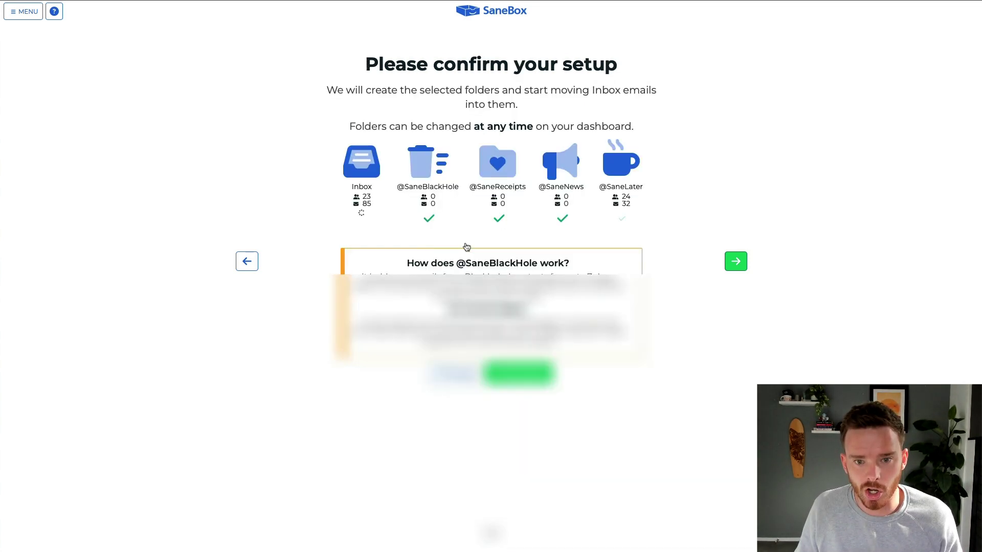
pyautogui.click(518, 373)
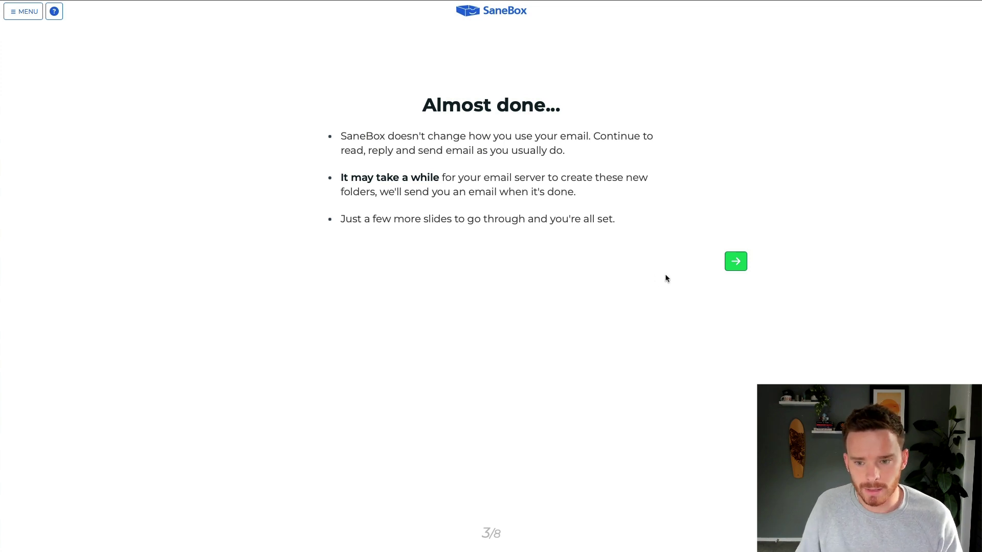
pyautogui.click(735, 261)
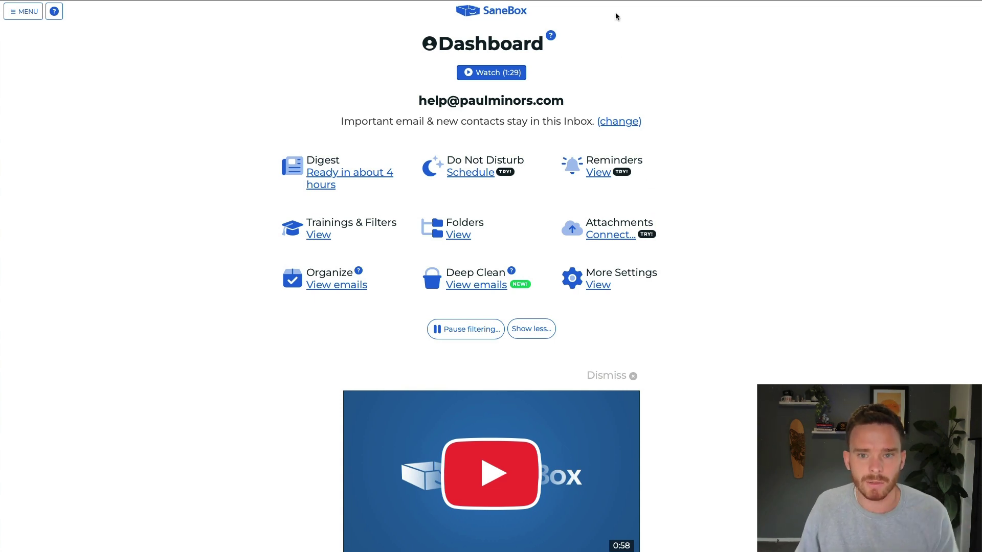
pyautogui.click(511, 1)
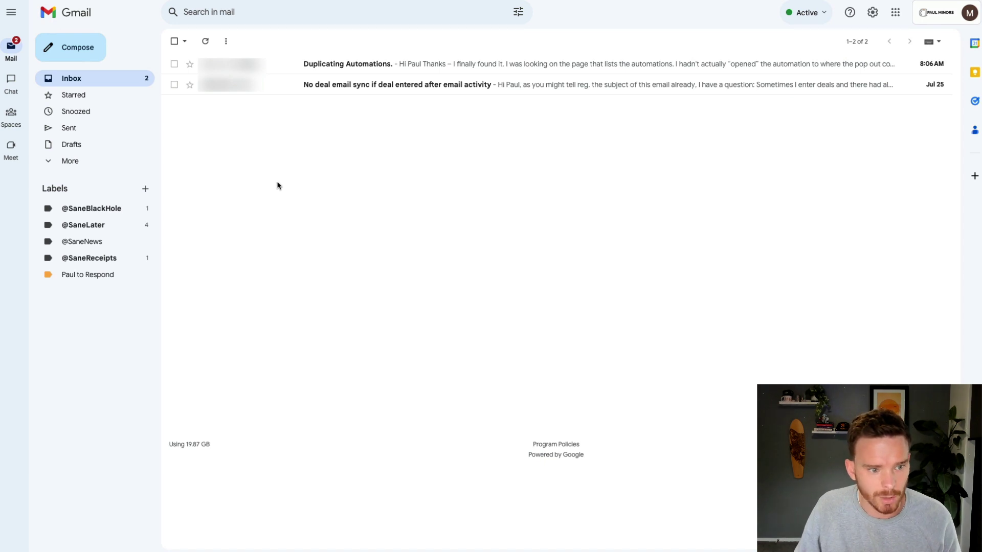
pyautogui.click(123, 230)
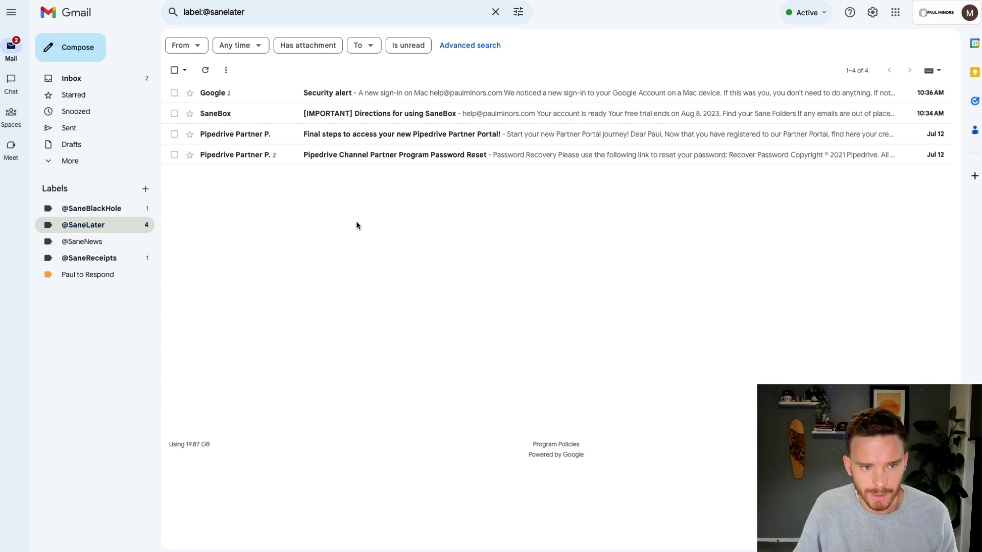
pyautogui.click(112, 80)
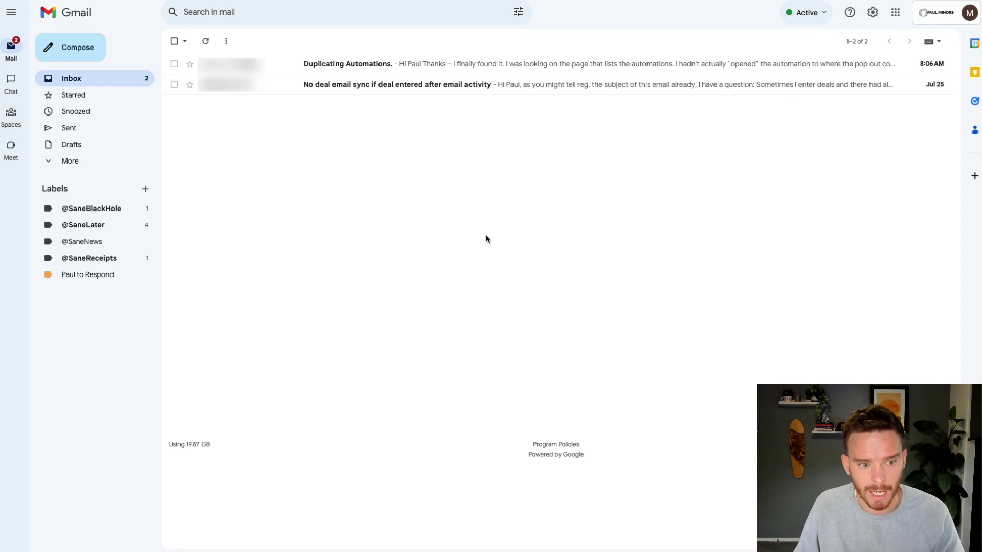
pyautogui.click(114, 225)
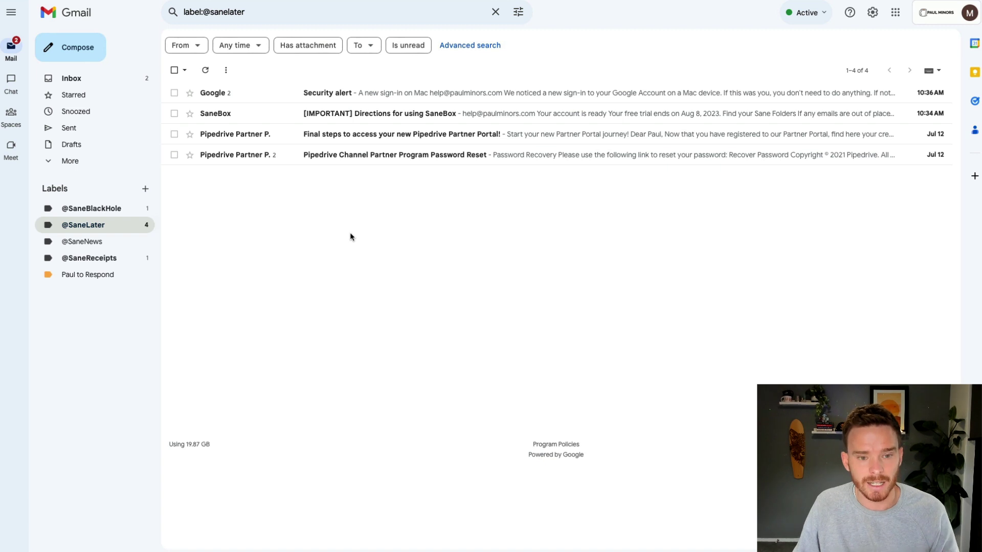
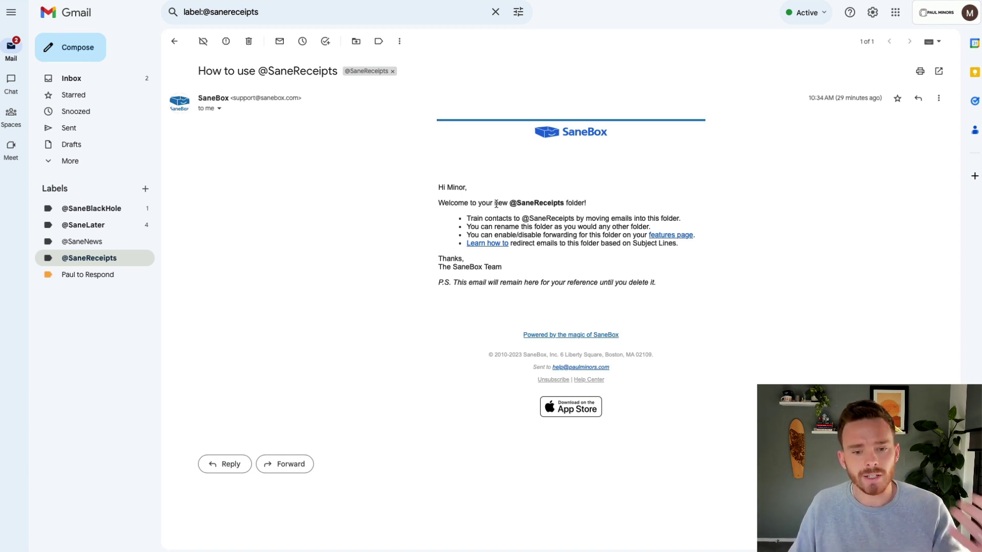
pyautogui.click(128, 225)
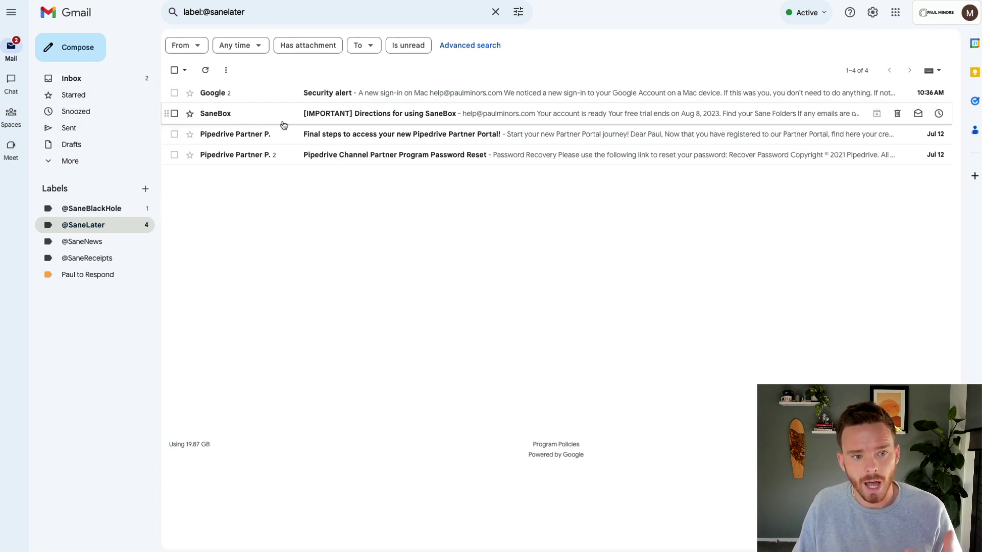
pyautogui.click(88, 258)
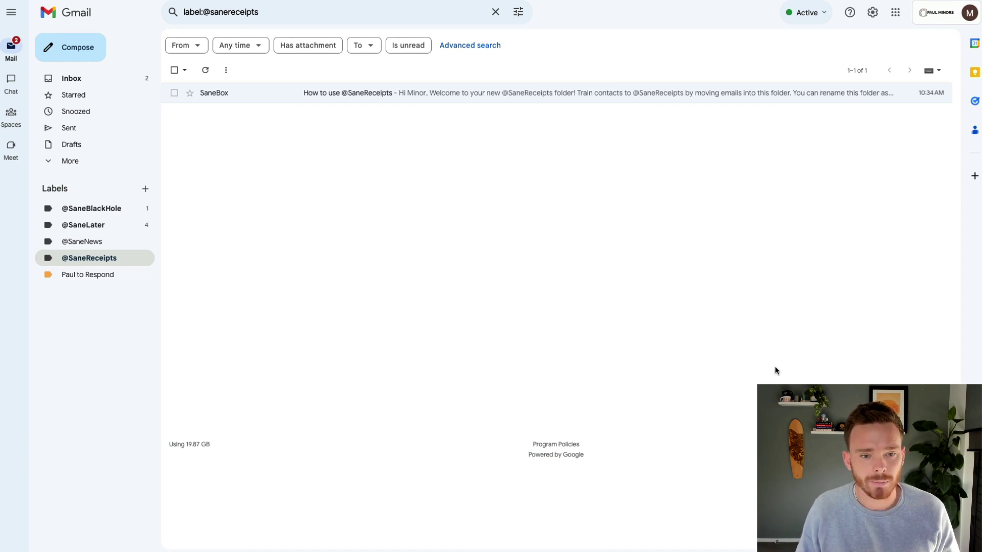
pyautogui.press('super+Tab')
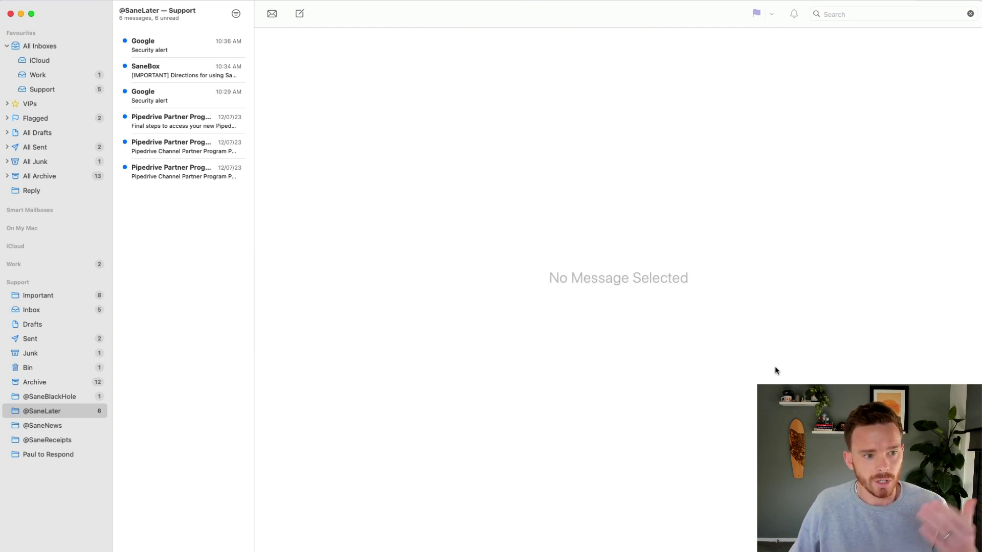
pyautogui.click(53, 87)
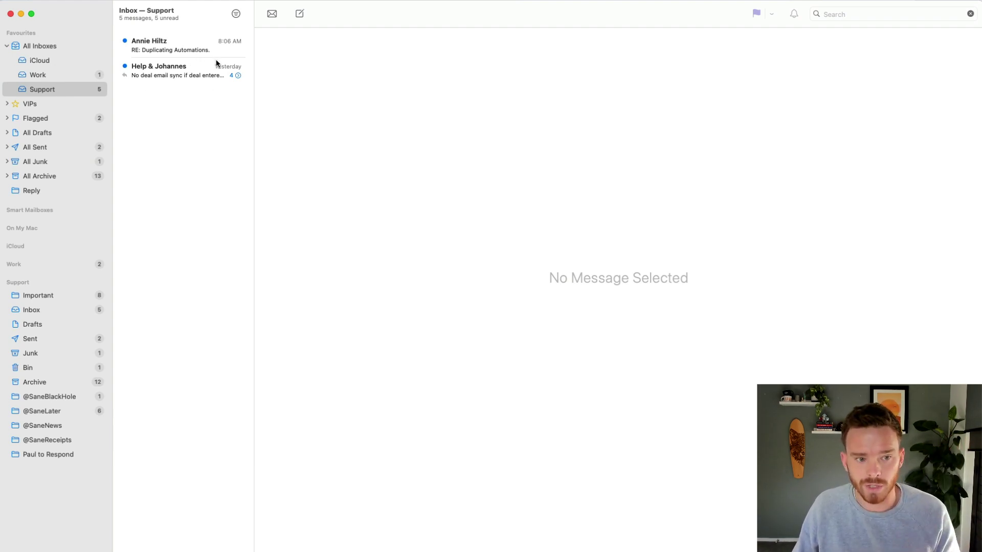
pyautogui.moveTo(63, 283)
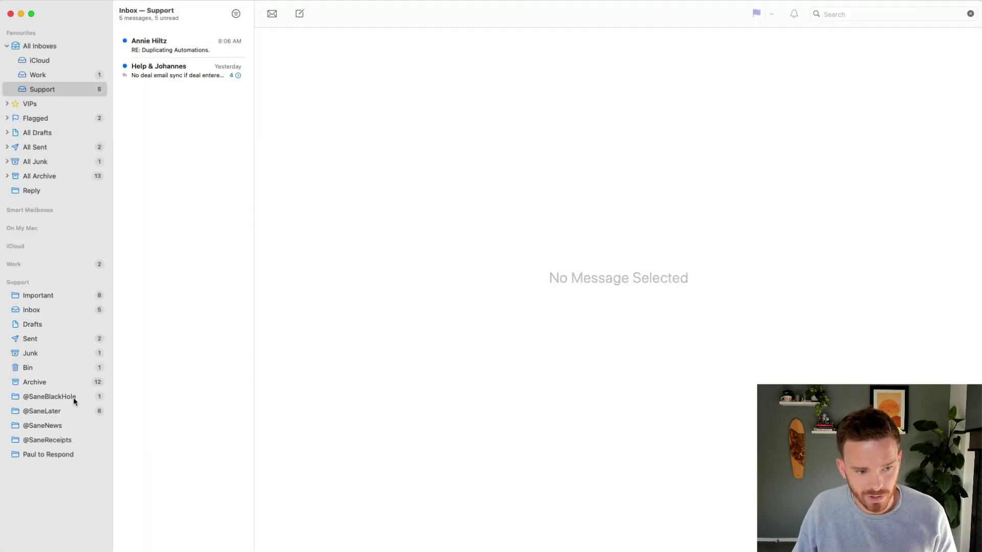
pyautogui.click(73, 399)
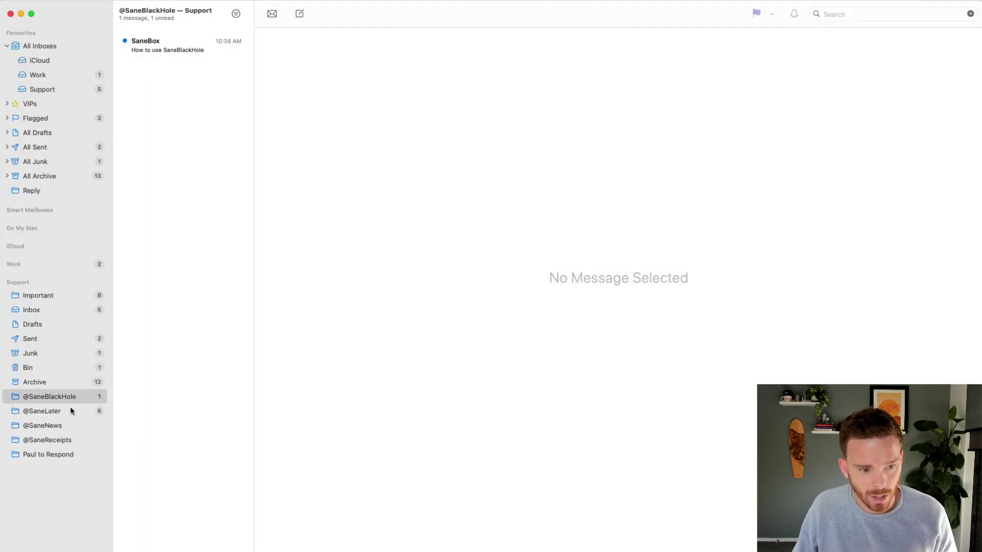
pyautogui.click(71, 410)
pyautogui.click(72, 422)
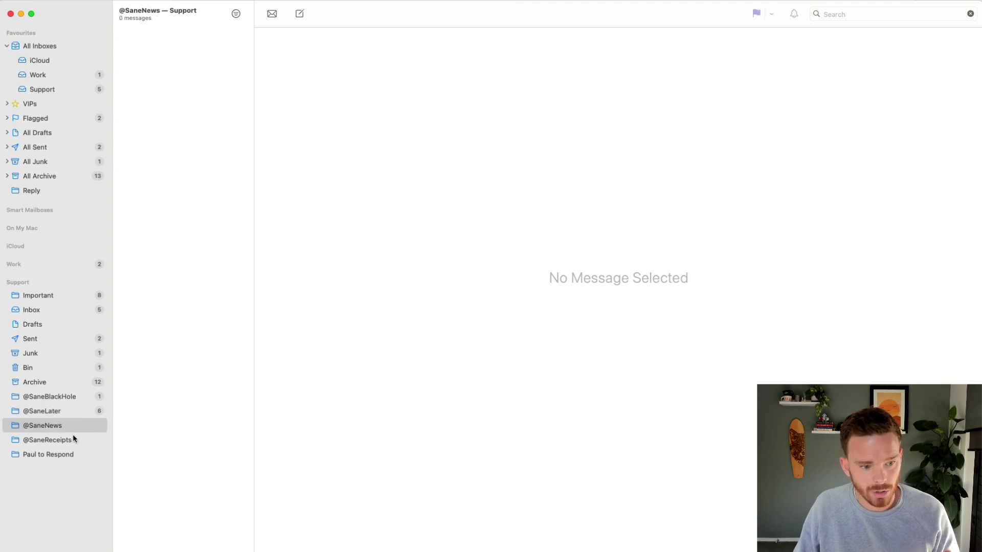
pyautogui.click(73, 434)
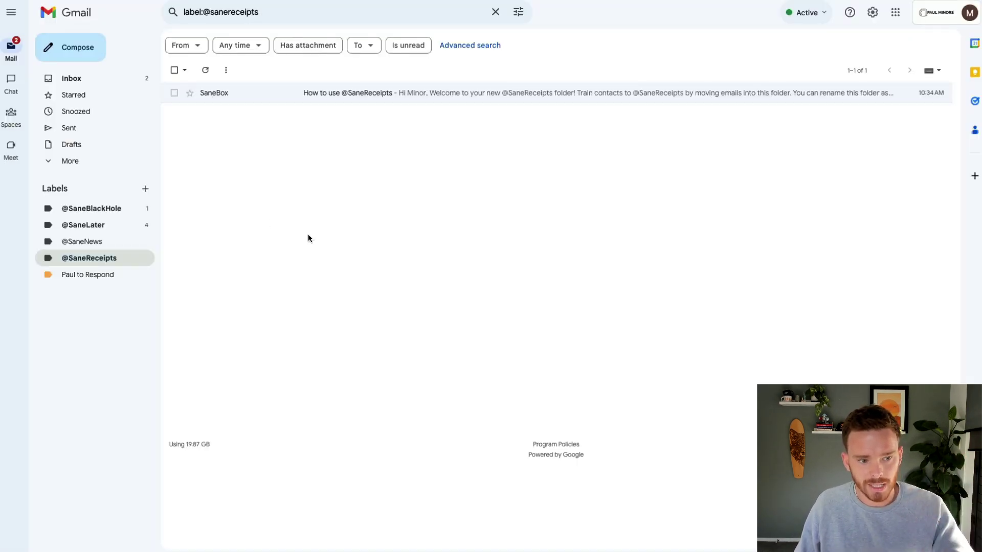
pyautogui.press('super+Tab')
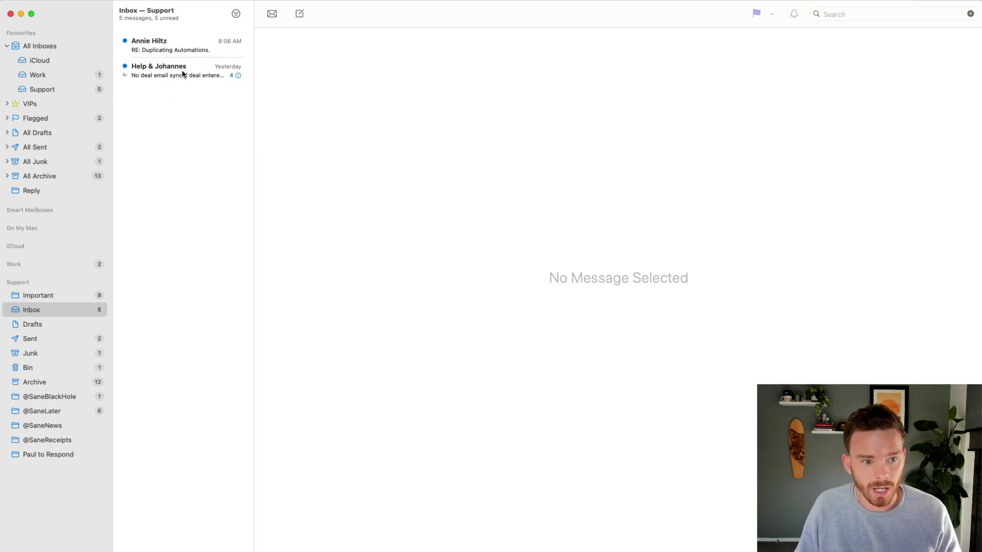
pyautogui.moveTo(183, 73); pyautogui.dragTo(167, 97)
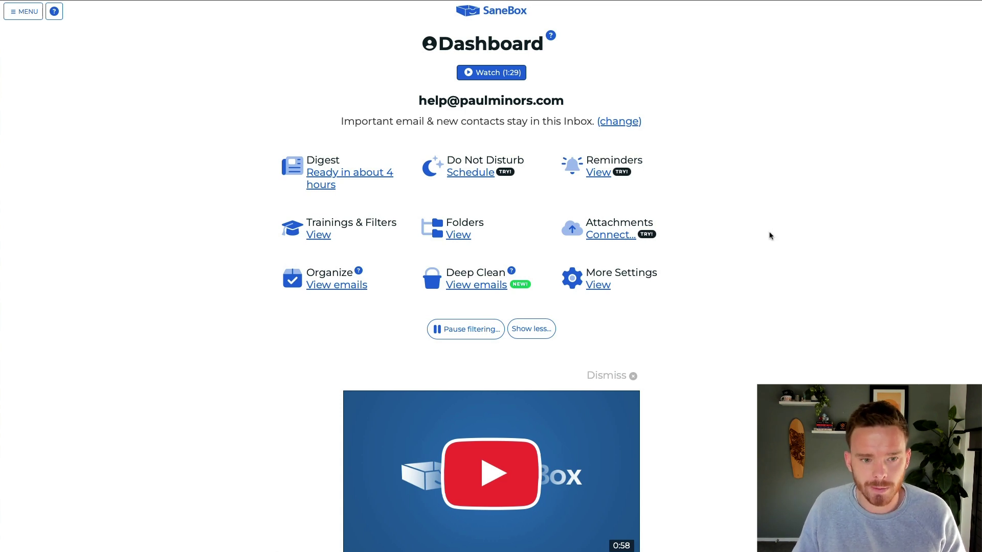
# Open SaneBox's Folders settings and scroll down to the Power Tools section.
pyautogui.click(462, 235)
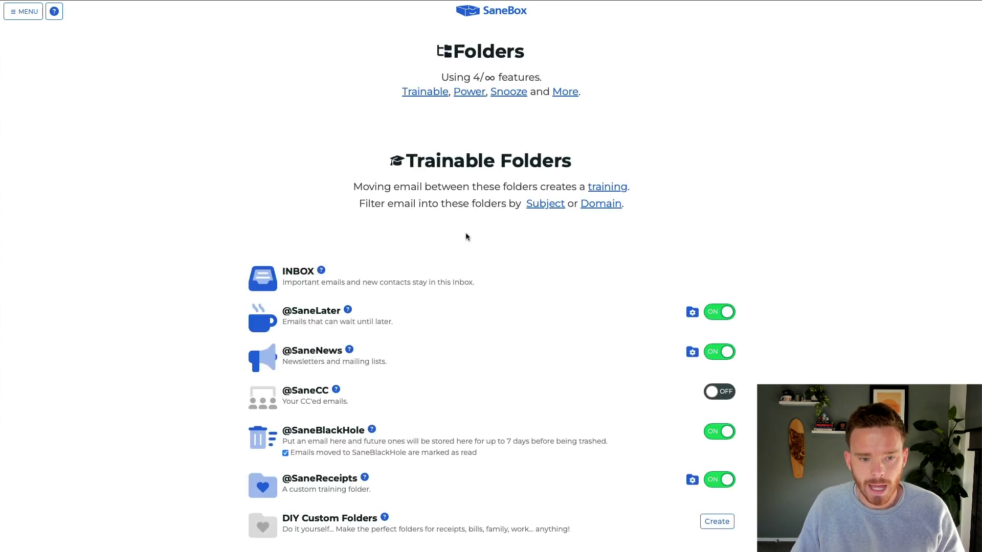
pyautogui.scroll(-3, 560, 326)
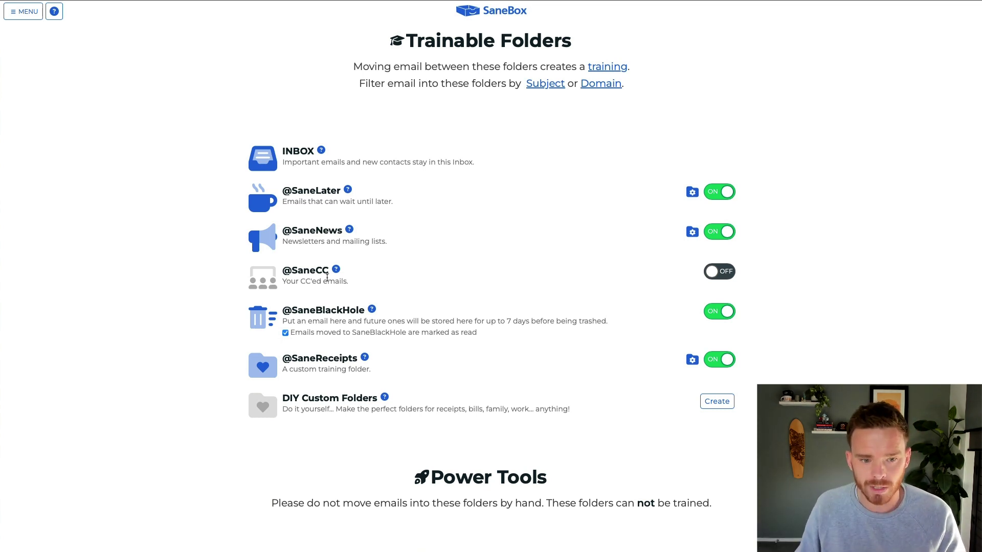
pyautogui.scroll(-1, 357, 267)
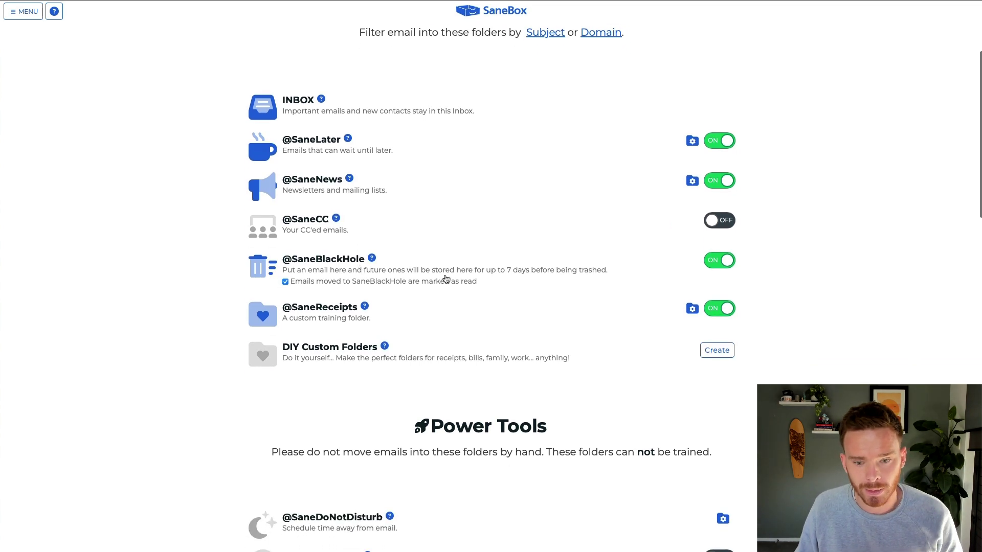
pyautogui.scroll(-3, 446, 279)
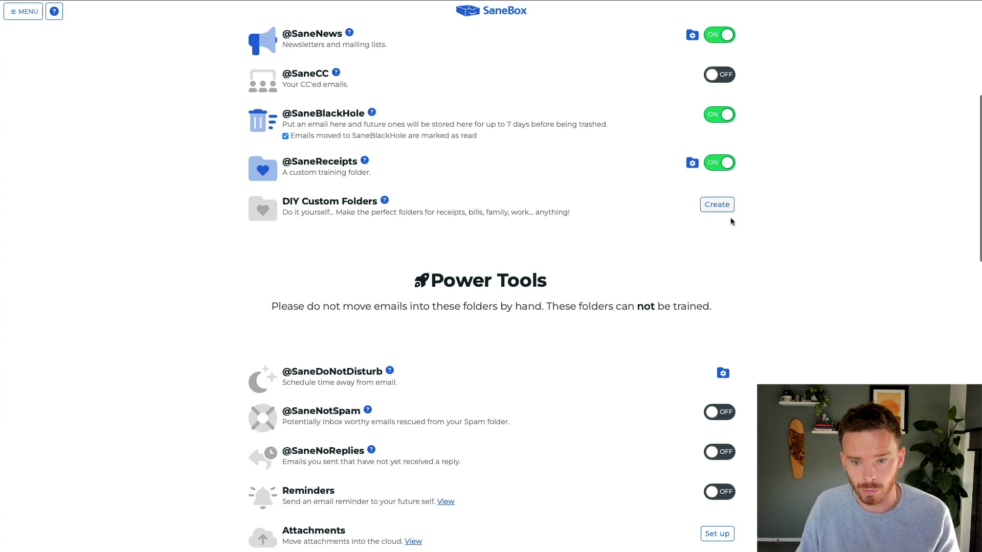
pyautogui.scroll(-4, 728, 230)
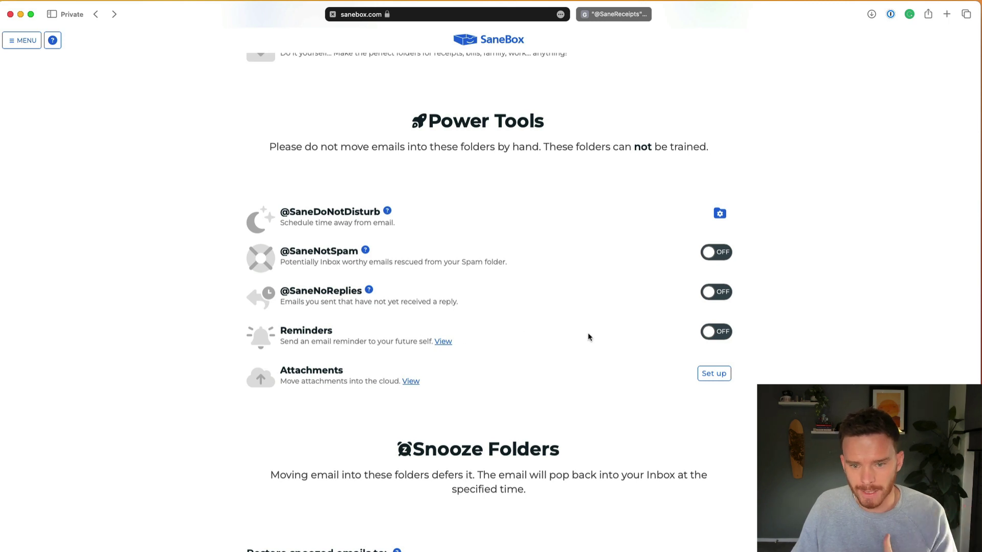
pyautogui.click(555, 348)
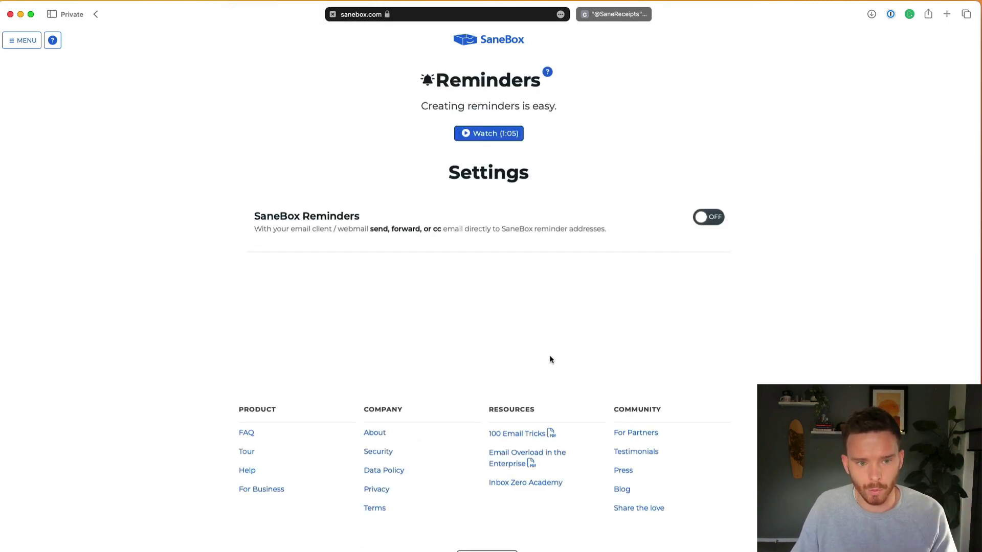
pyautogui.click(709, 217)
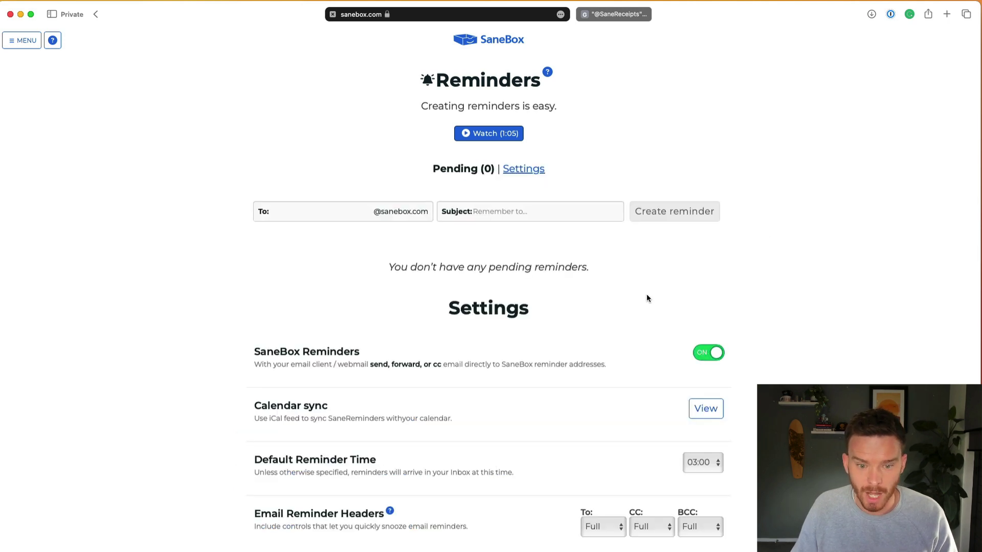
pyautogui.scroll(-2, 634, 294)
pyautogui.scroll(-1, 632, 297)
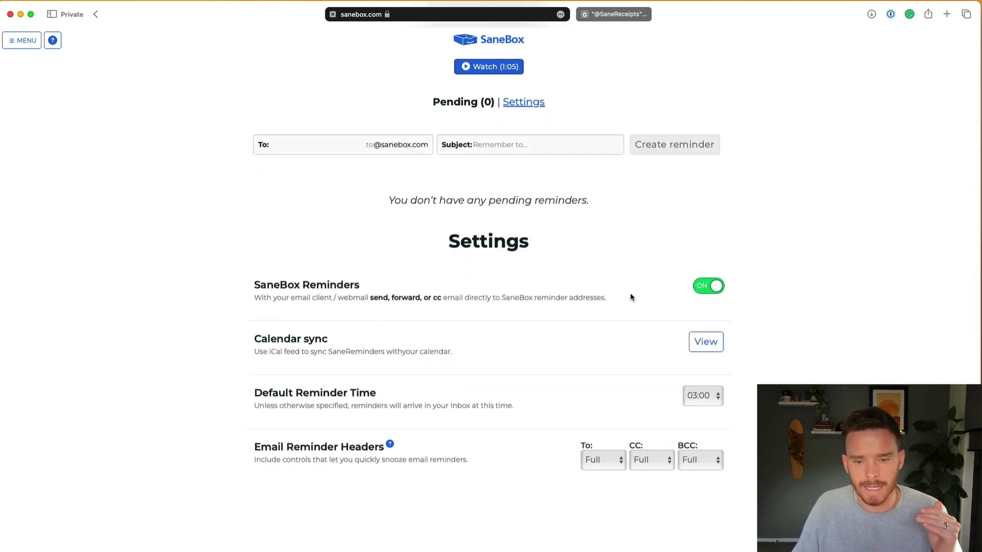
pyautogui.press('super+Tab')
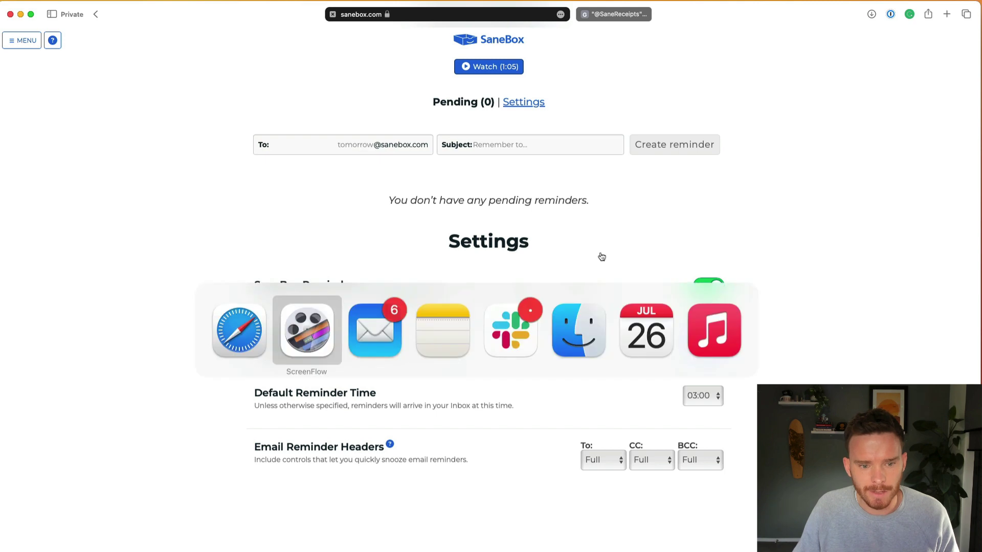
pyautogui.press('super+Tab')
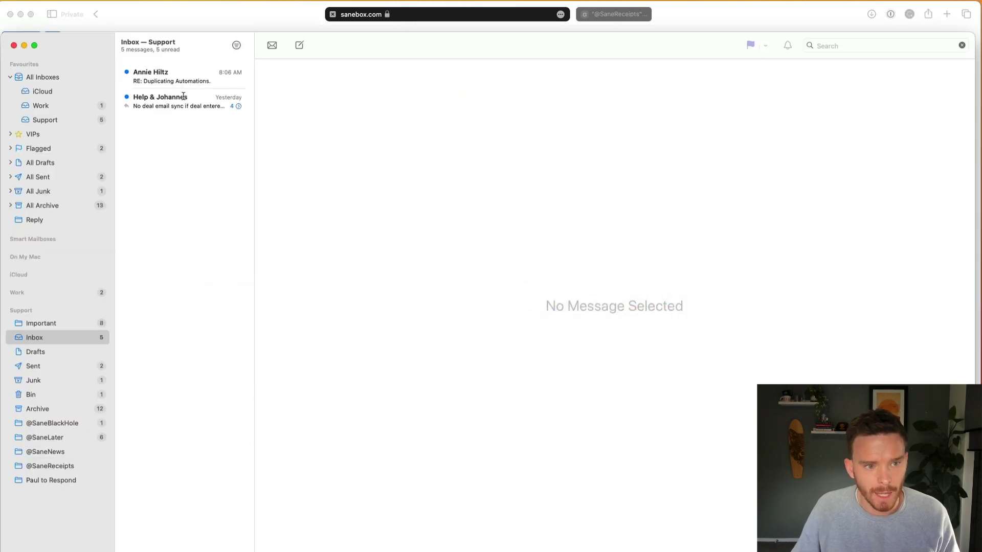
pyautogui.click(74, 437)
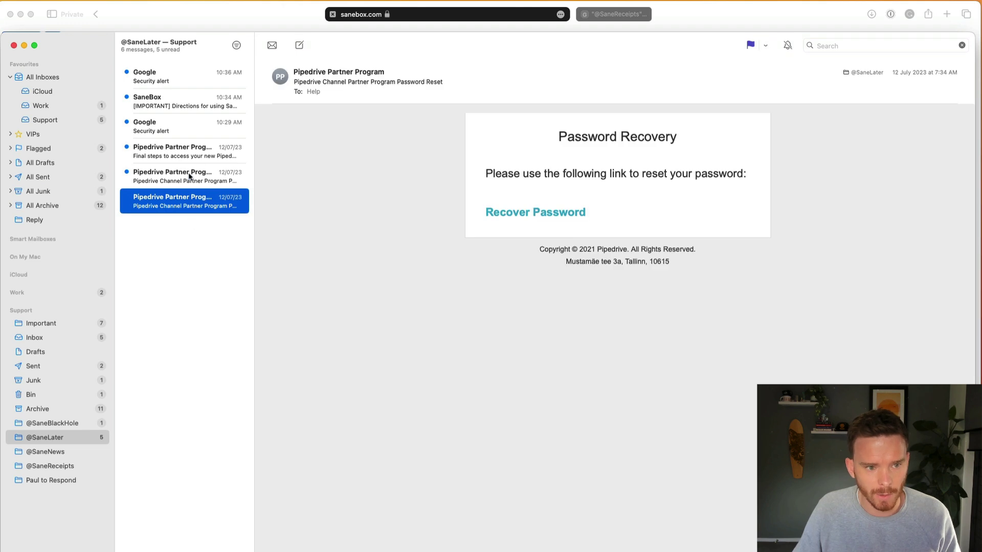
pyautogui.click(192, 151)
pyautogui.click(423, 198)
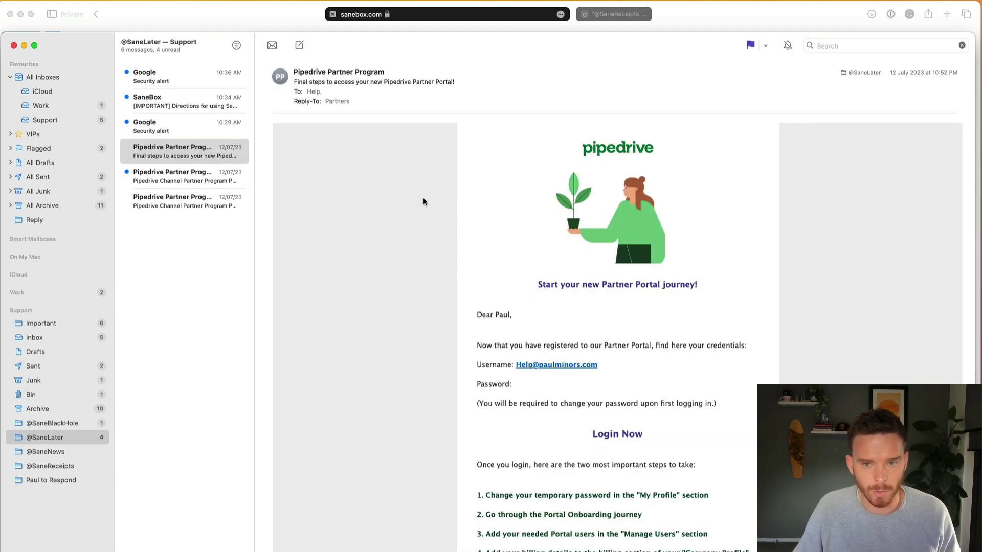
pyautogui.moveTo(639, 98)
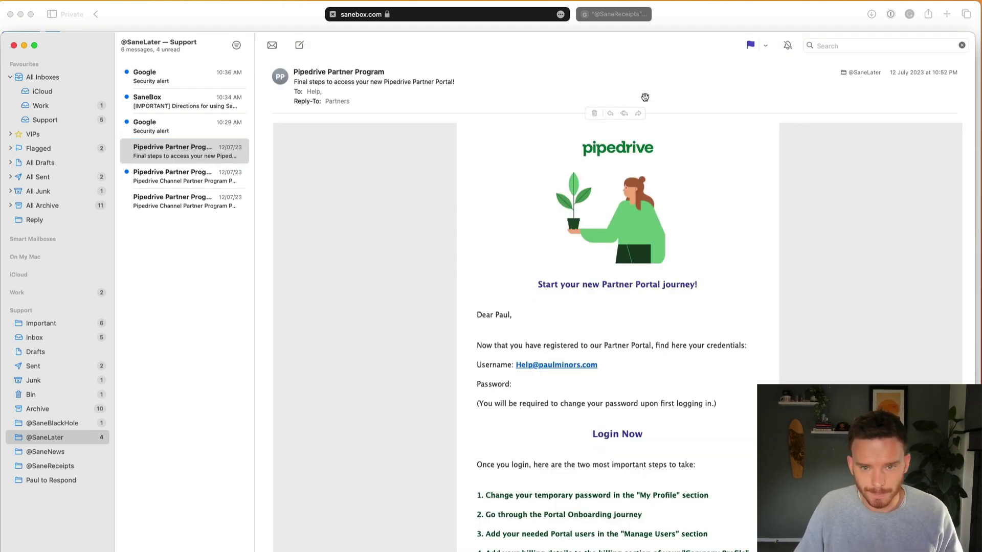
pyautogui.click(610, 113)
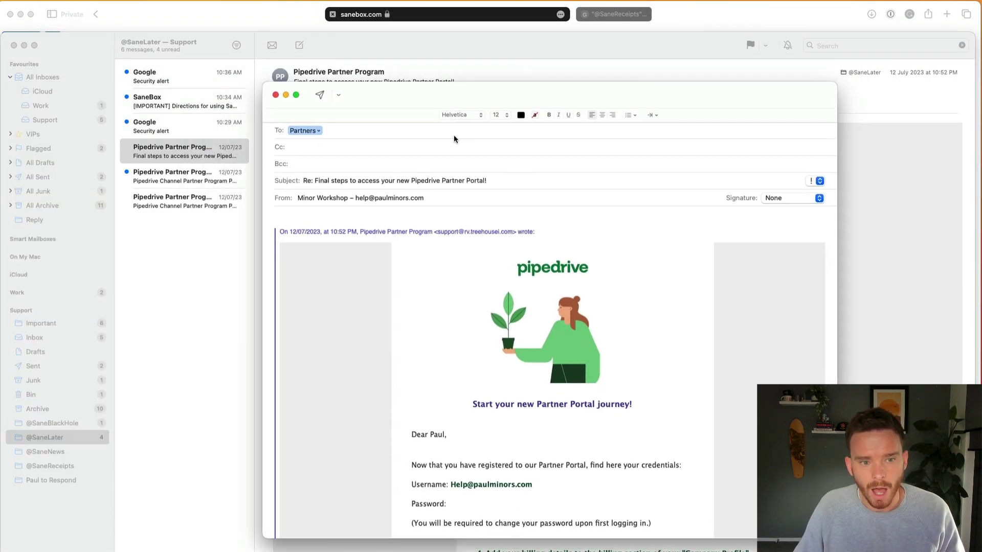
pyautogui.press('BackSpace')
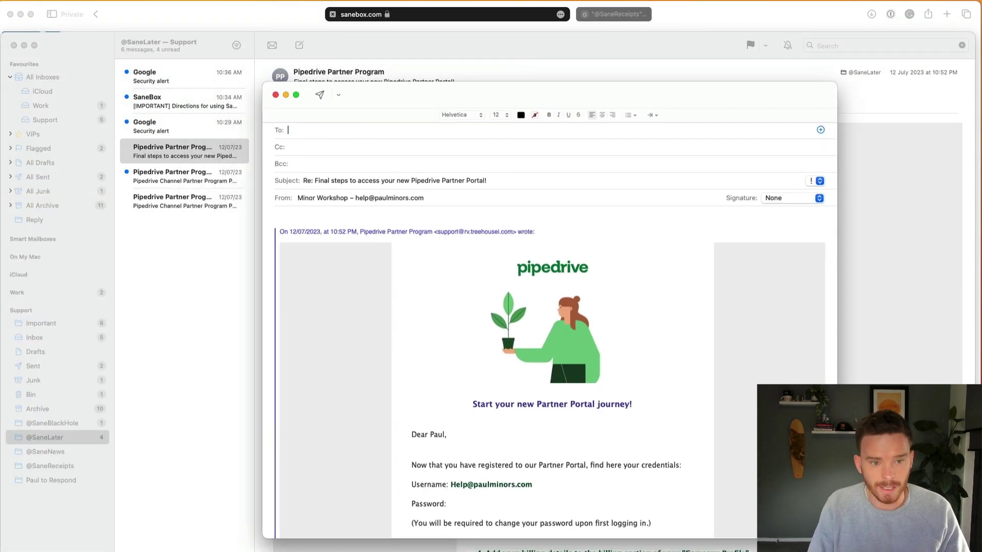
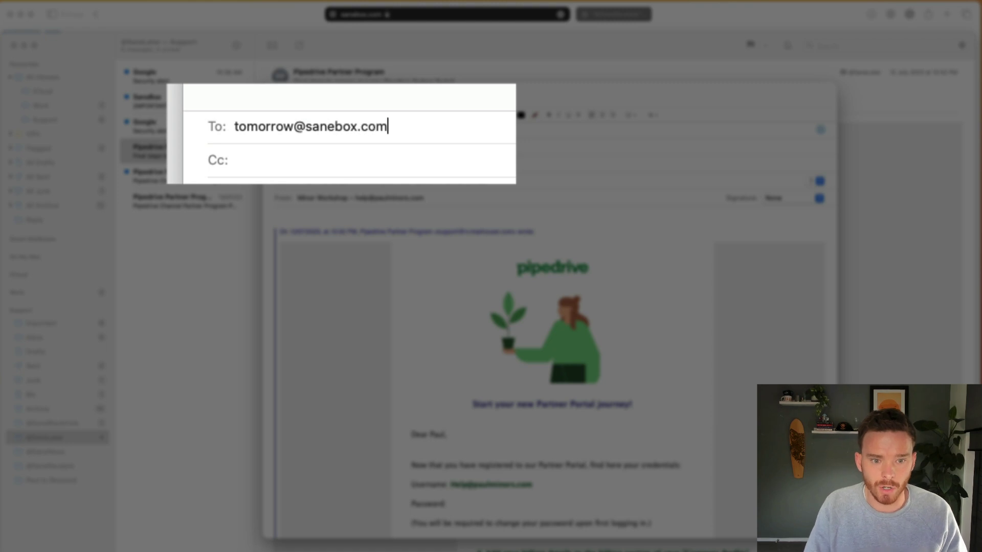
pyautogui.press('Return')
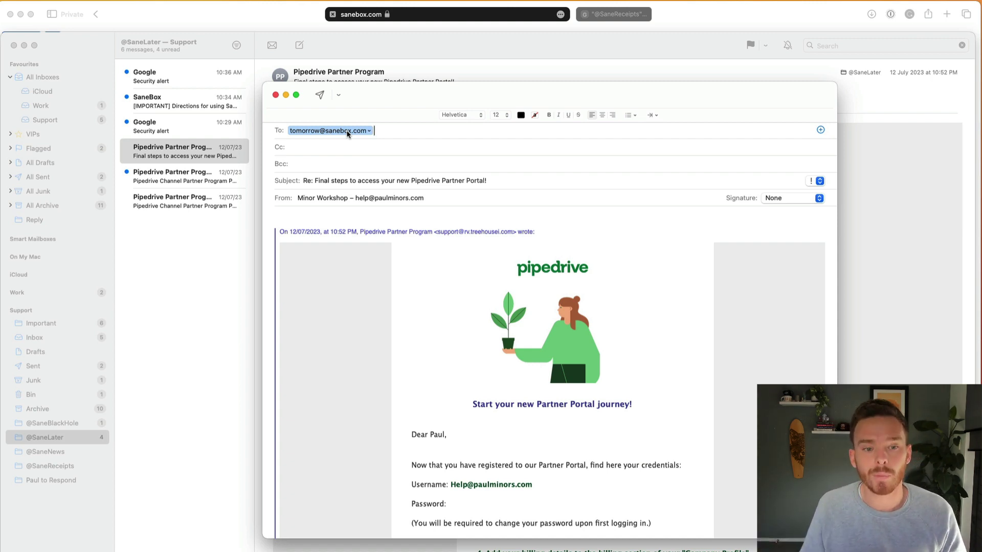
pyautogui.click(320, 94)
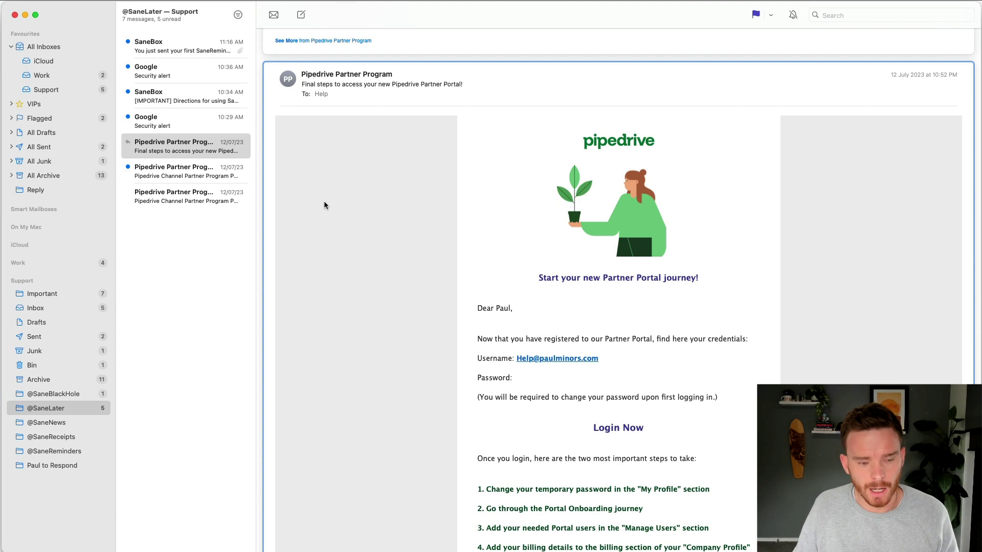
pyautogui.click(186, 379)
pyautogui.click(45, 451)
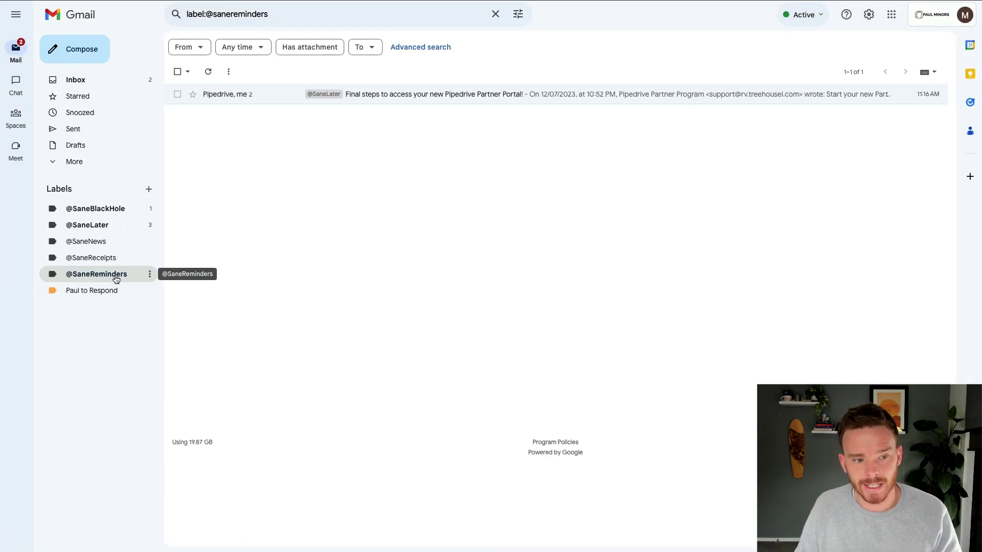
pyautogui.press('super+Tab')
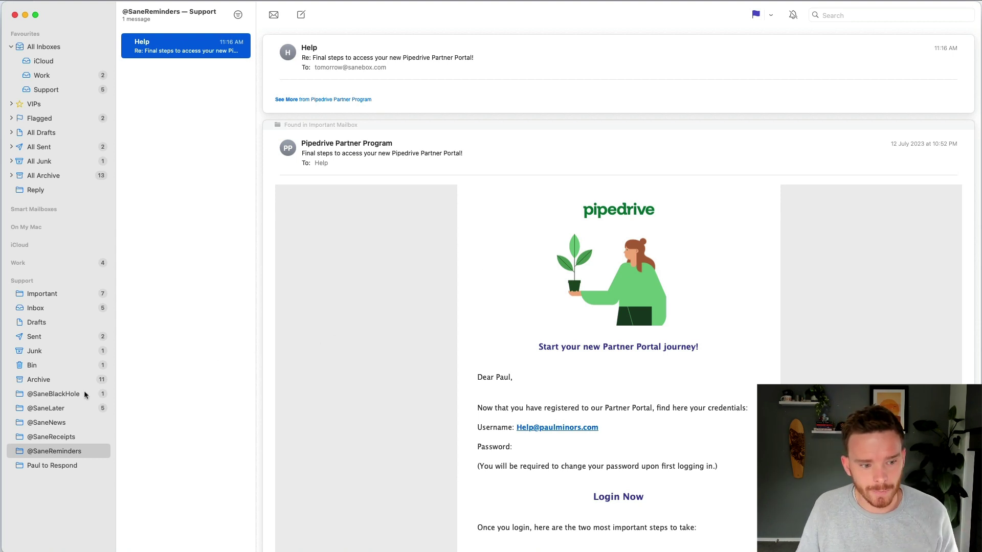
pyautogui.click(73, 408)
pyautogui.click(196, 53)
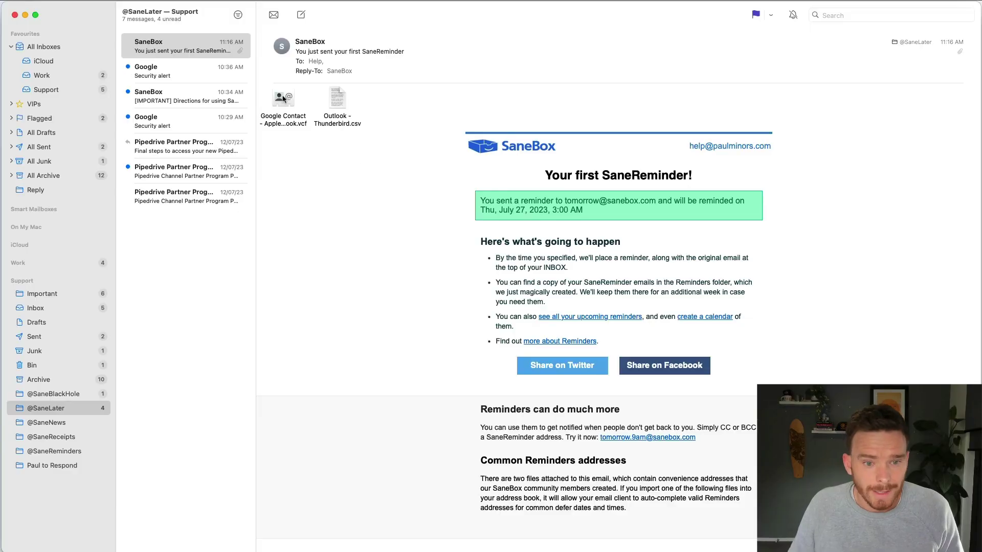
pyautogui.click(283, 102)
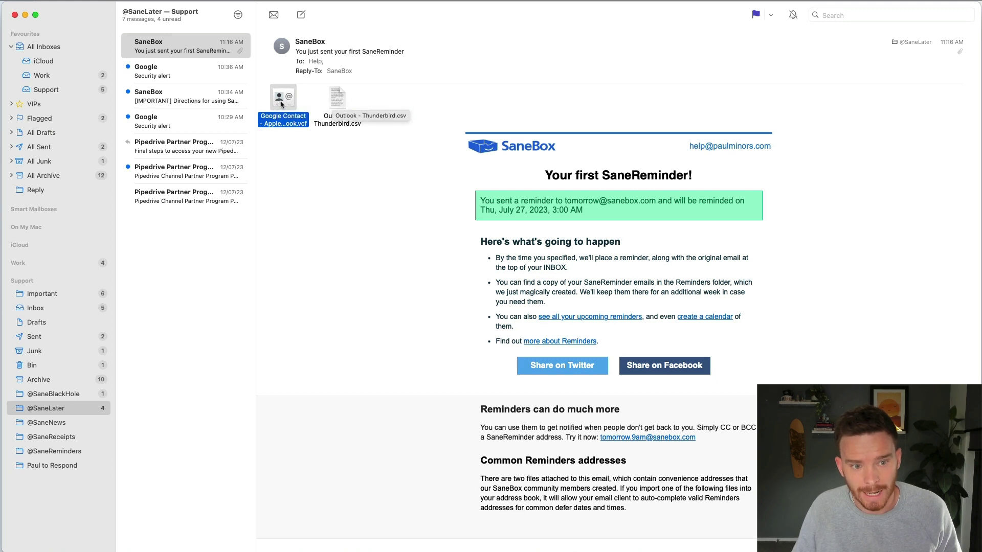
pyautogui.press('space')
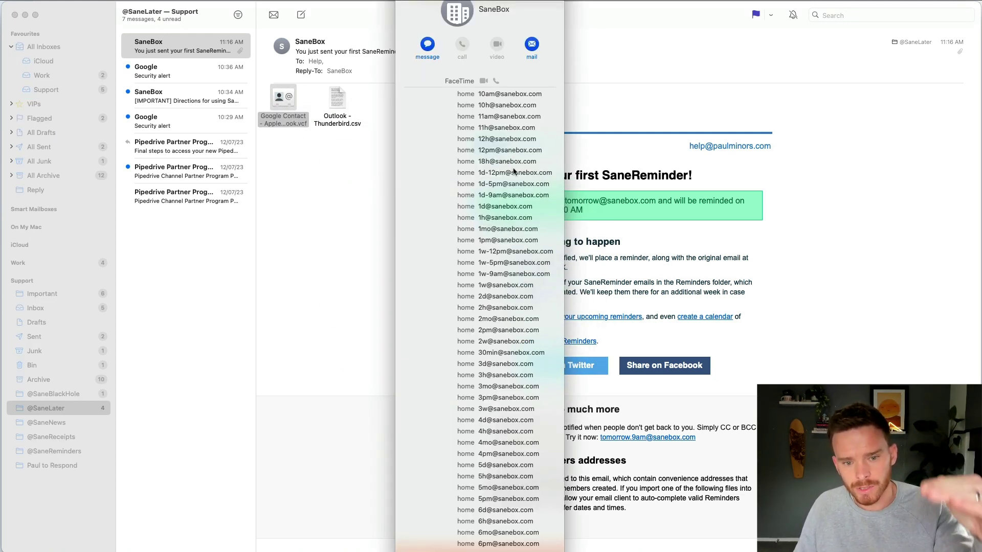
pyautogui.scroll(-2, 513, 175)
pyautogui.scroll(-5, 513, 175)
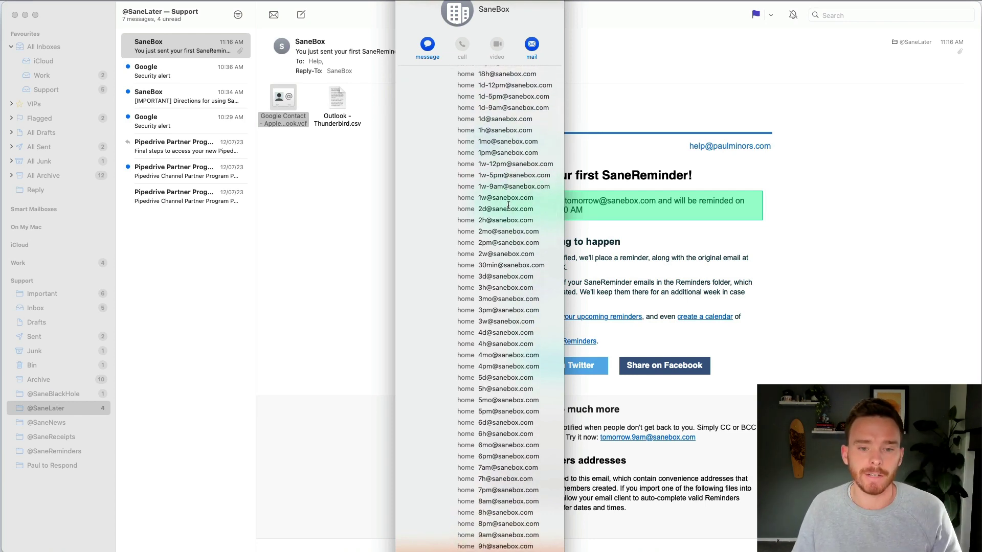
pyautogui.scroll(5, 508, 206)
pyautogui.scroll(2, 508, 206)
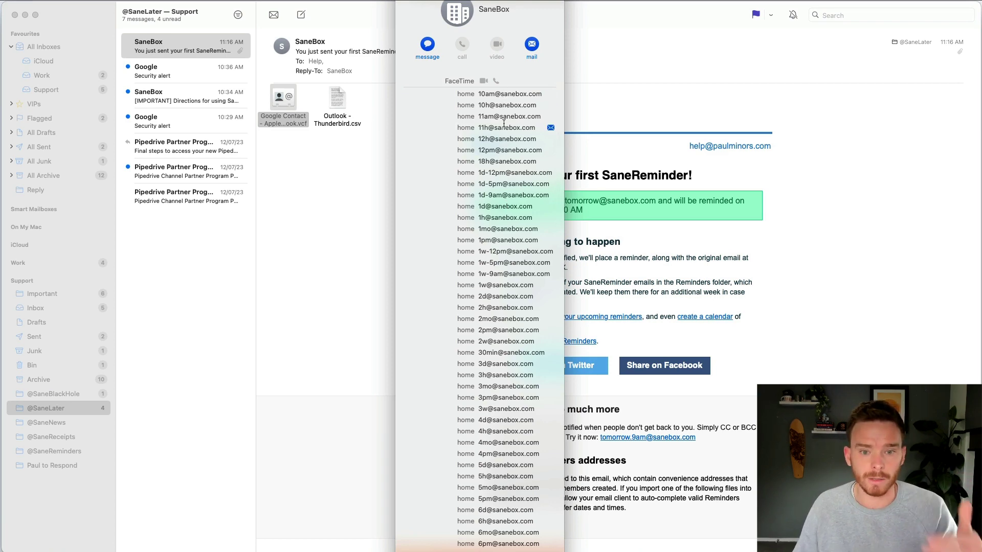
pyautogui.scroll(-10, 517, 165)
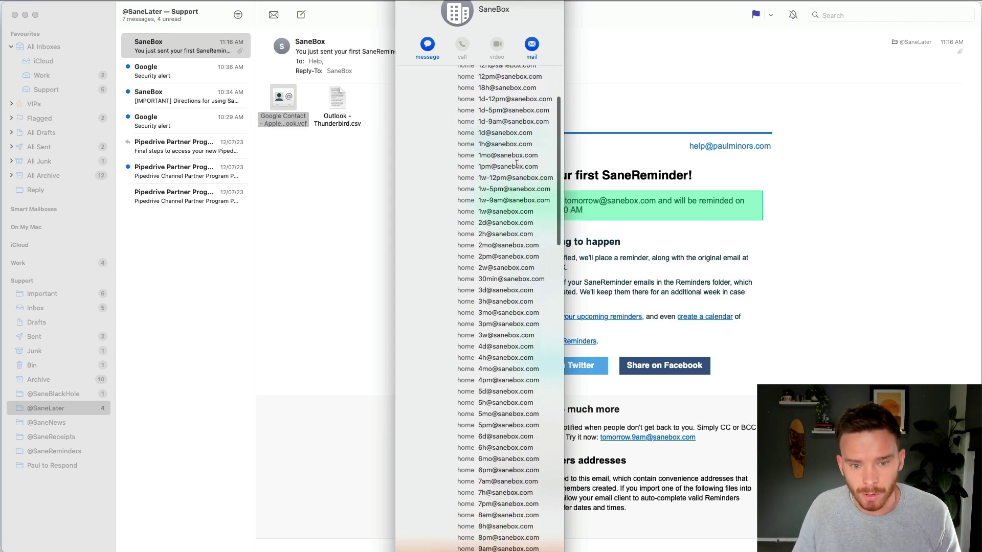
pyautogui.scroll(-4, 517, 164)
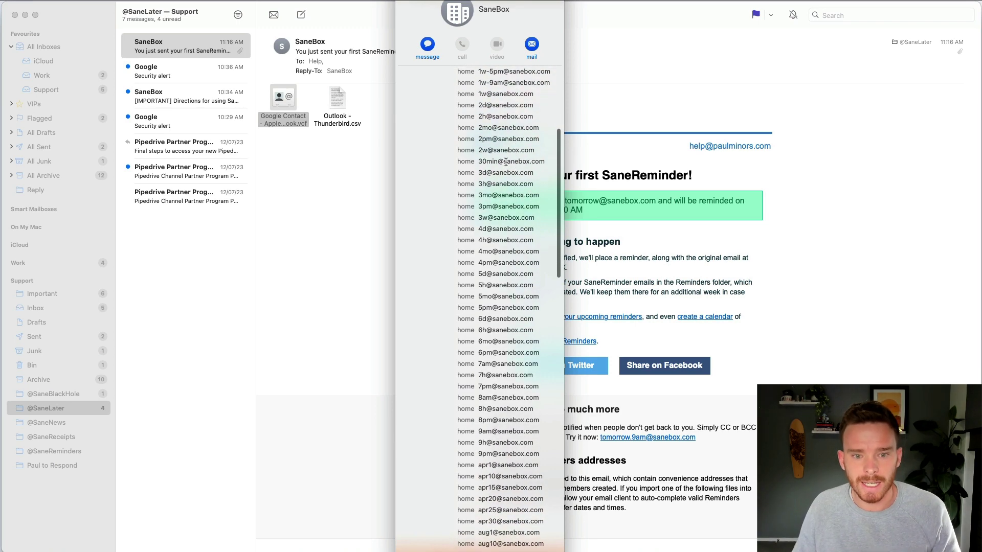
pyautogui.scroll(-20, 522, 174)
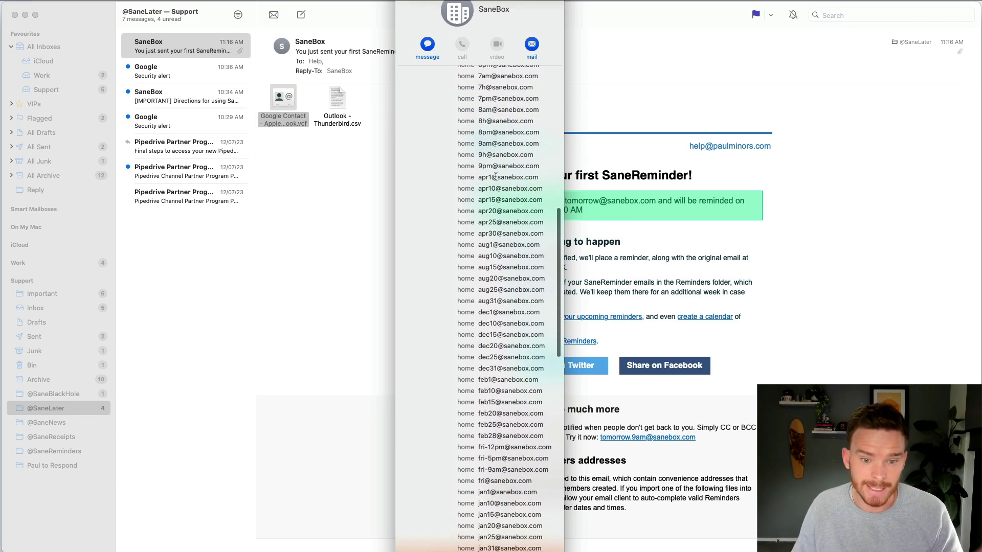
pyautogui.moveTo(508, 186)
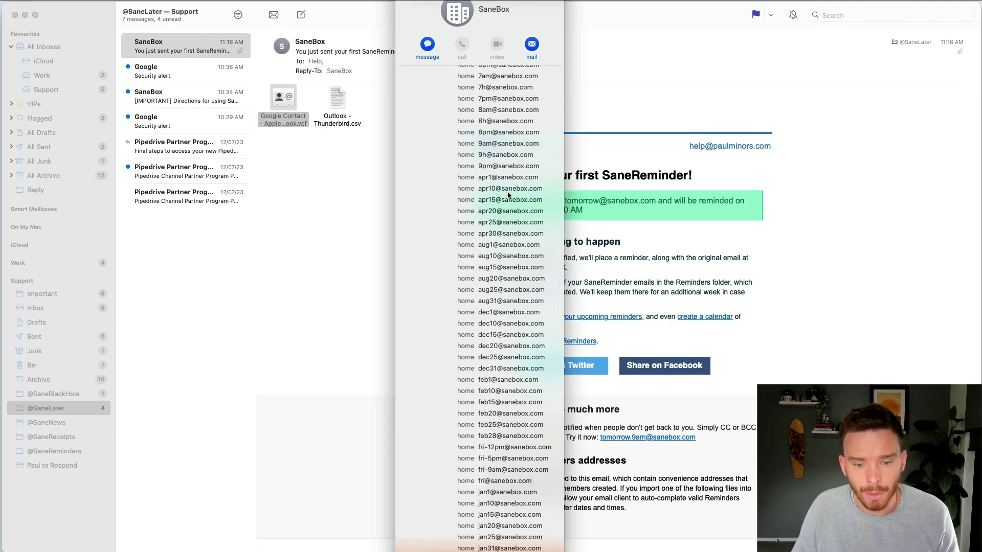
pyautogui.scroll(-13, 512, 197)
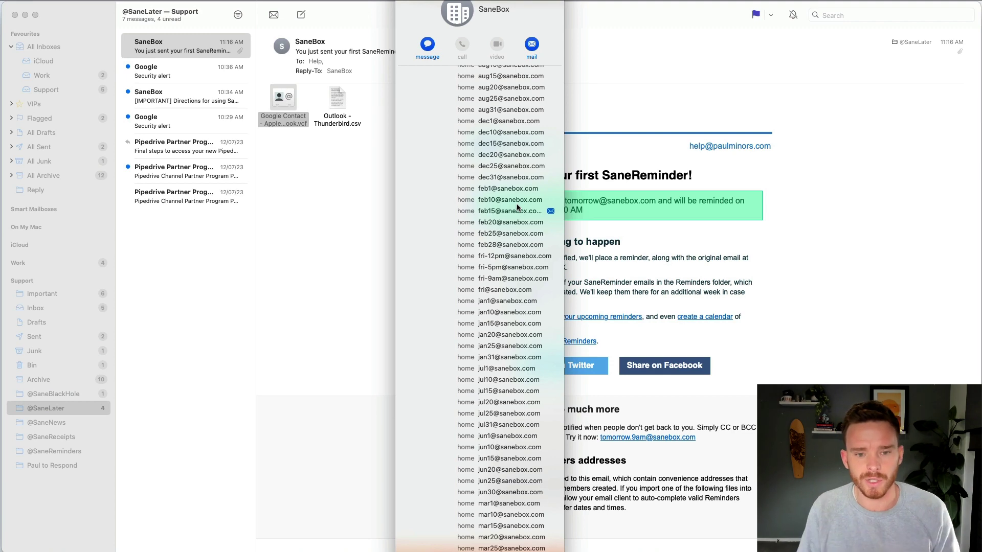
pyautogui.press('Escape')
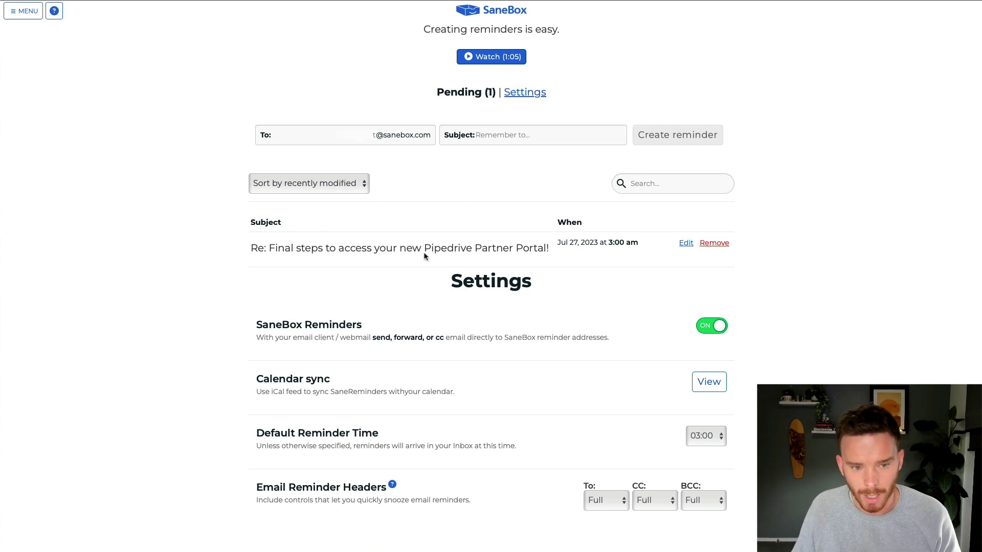
pyautogui.click(685, 243)
pyautogui.click(690, 249)
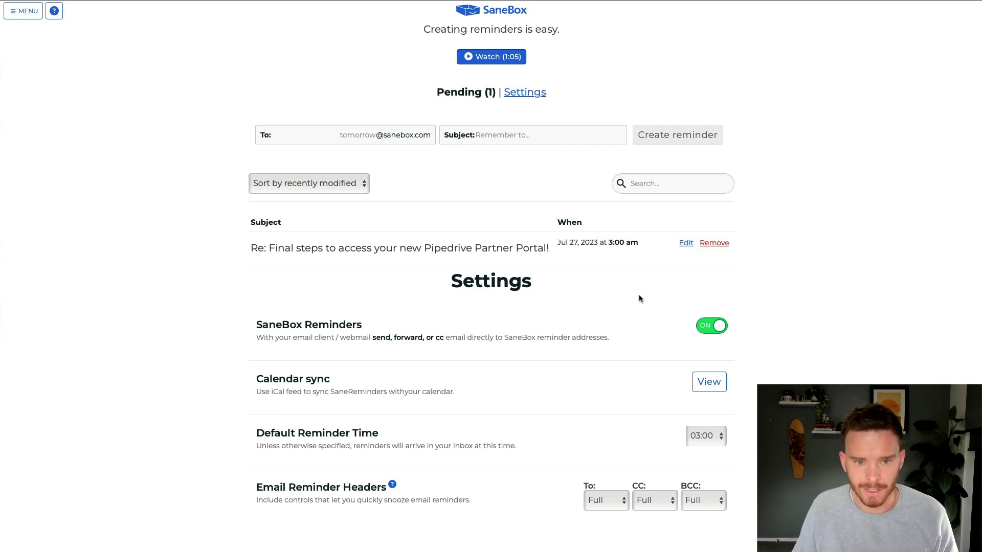
pyautogui.scroll(-15, 763, 268)
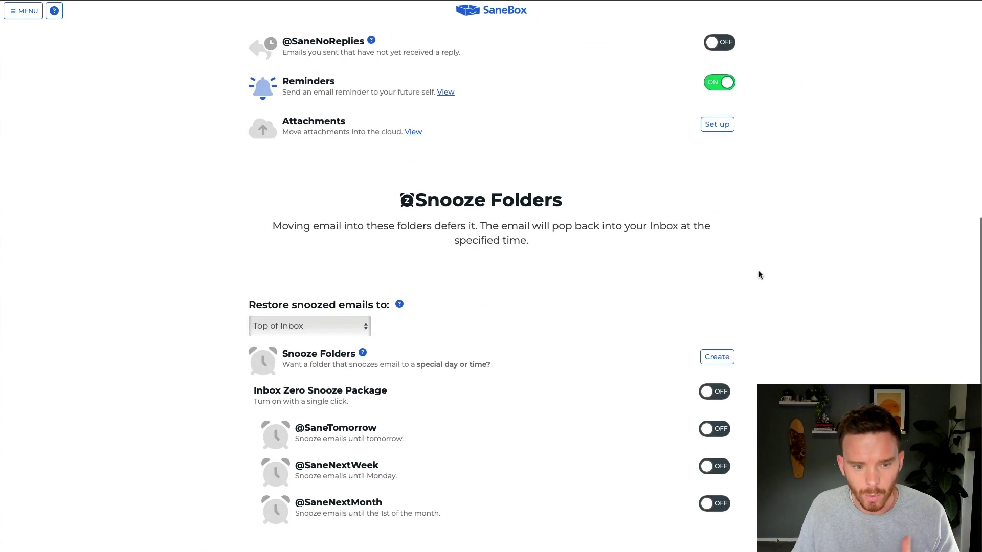
pyautogui.scroll(-6, 758, 275)
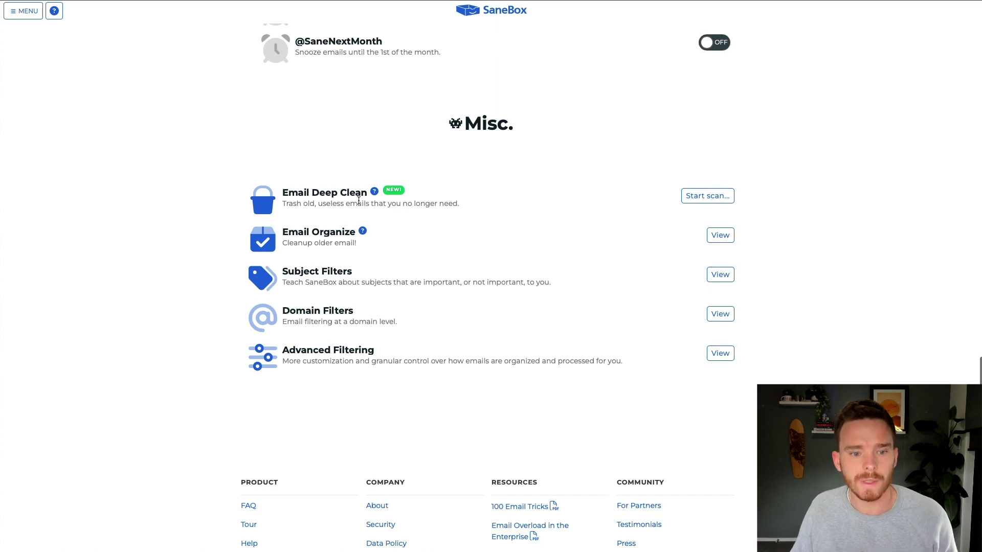
pyautogui.click(374, 192)
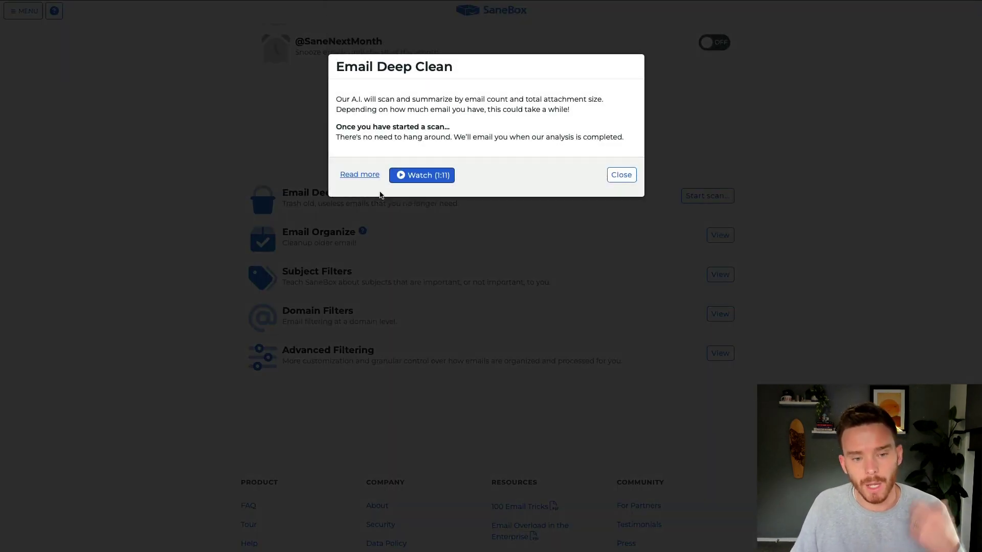
pyautogui.click(621, 175)
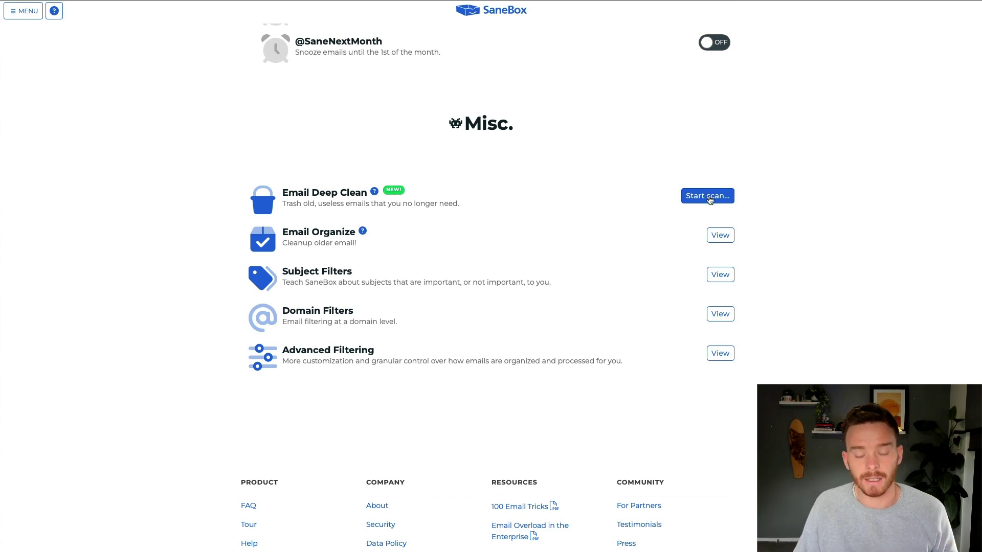